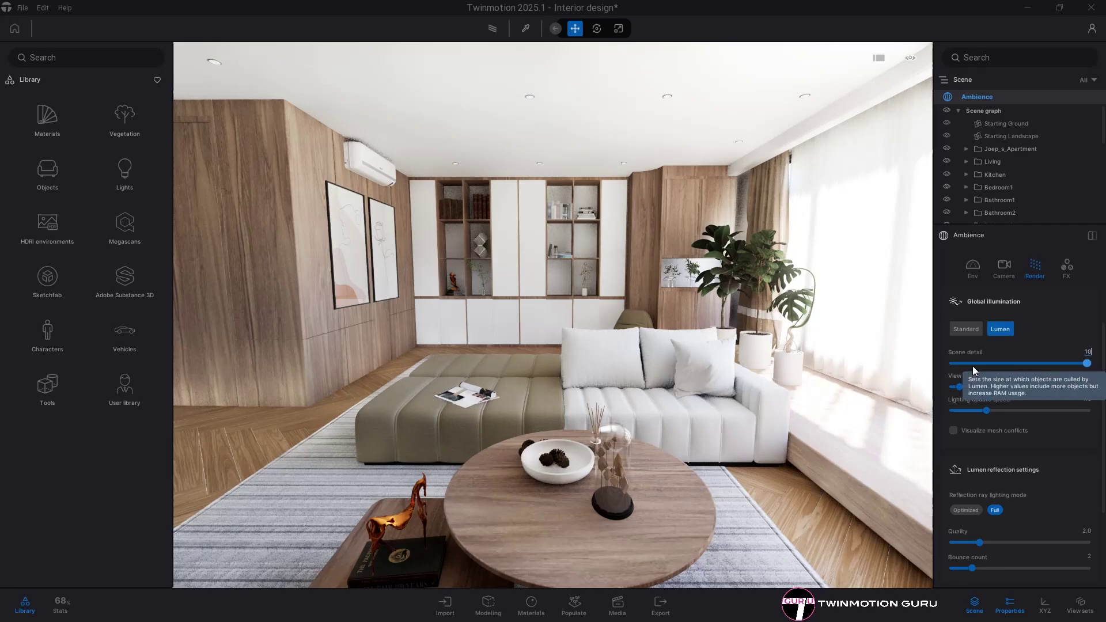
Set the Lumen global illumination scene detail to 100, and finally to the maximum of 150.
{"action": "type", "text": "10"}
{"action": "key", "text": "Return"}
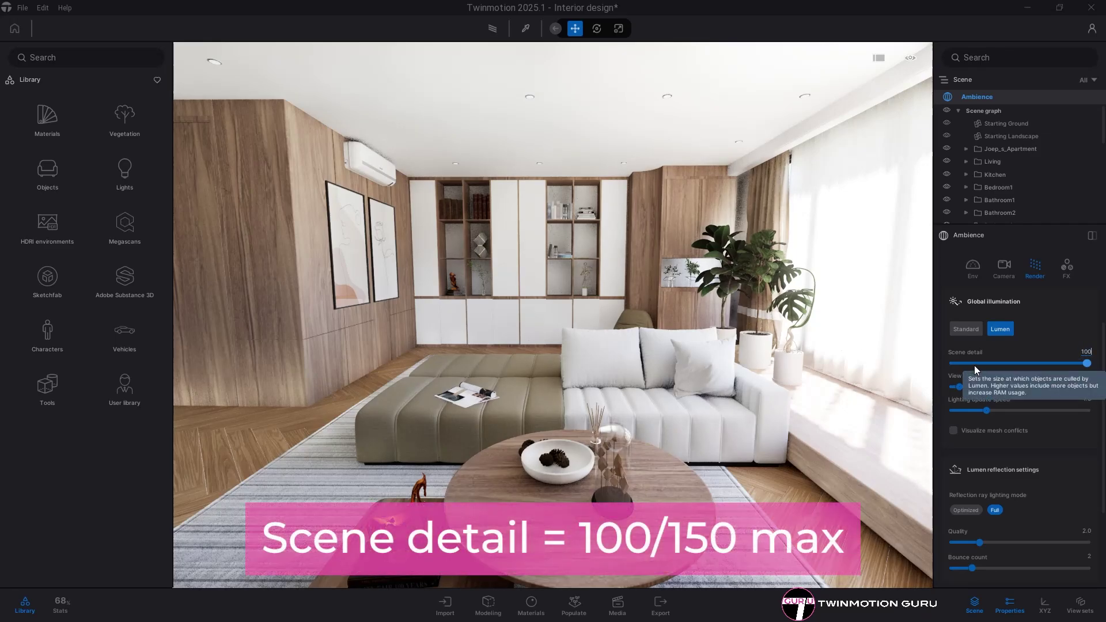
{"action": "type", "text": "150"}
{"action": "key", "text": "Return"}
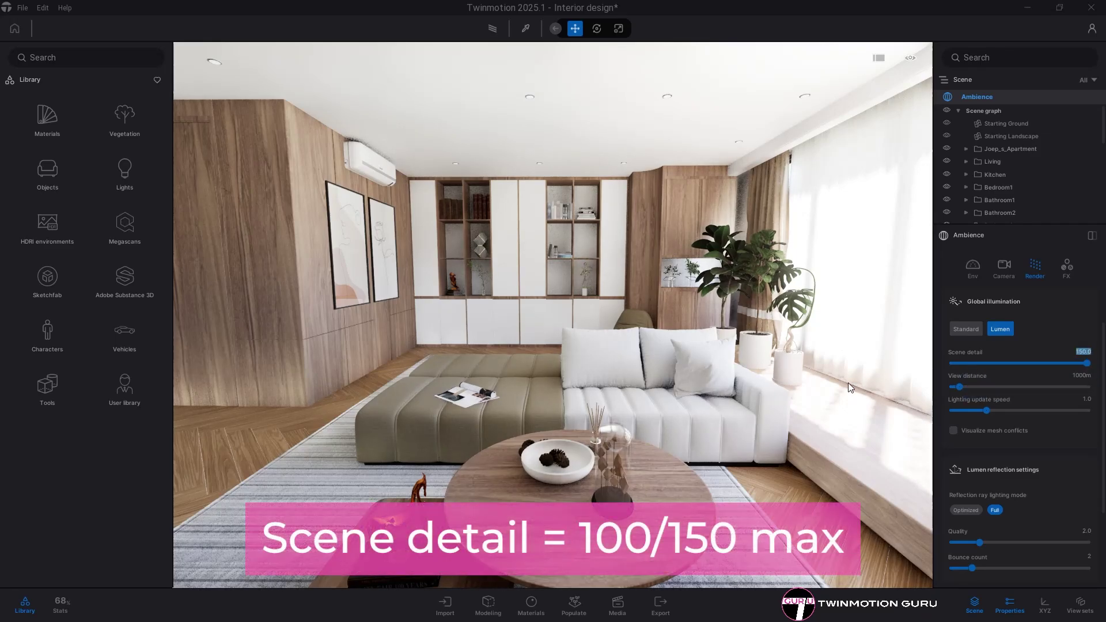
Raise the Lumen reflection quality to 10 and the bounce count to 8.
{"action": "mouse_move", "coordinate": [738, 409]}
{"action": "right_mouse_down"}
{"action": "mouse_move", "coordinate": [542, 392]}
{"action": "mouse_move", "coordinate": [795, 403]}
{"action": "mouse_move", "coordinate": [691, 388]}
{"action": "mouse_move", "coordinate": [738, 408]}
{"action": "right_mouse_up"}
{"action": "key", "text": "d"}
{"action": "scroll", "coordinate": [1036, 450], "scroll_direction": "down", "scroll_amount": 5}
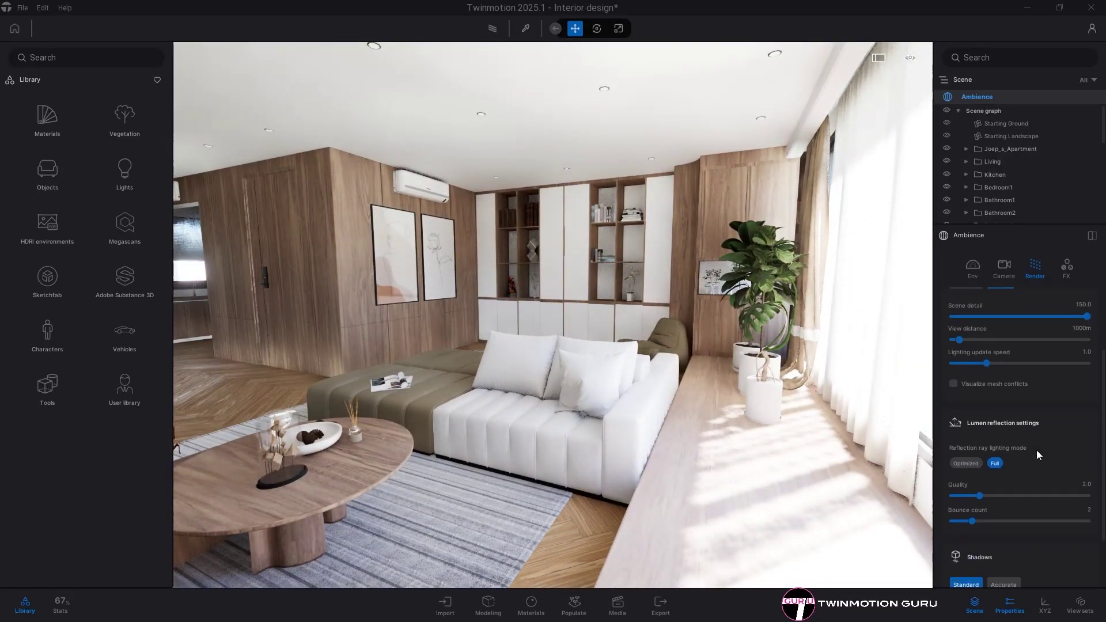
{"action": "scroll", "coordinate": [1030, 457], "scroll_direction": "up", "scroll_amount": 1}
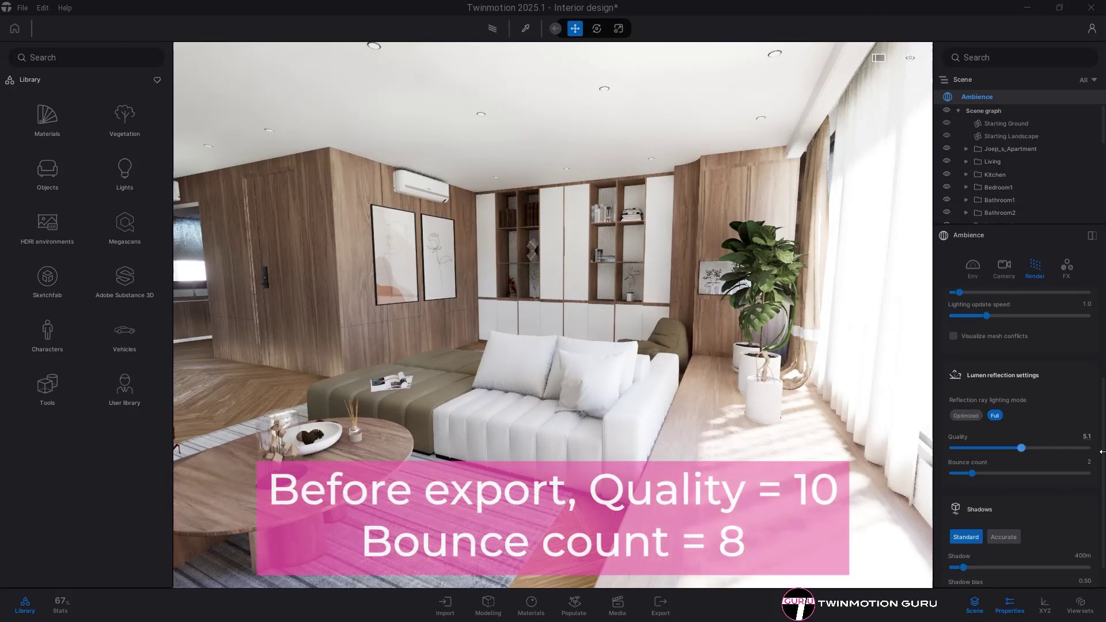
{"action": "left_click_drag", "start_coordinate": [1024, 448], "coordinate": [1102, 452]}
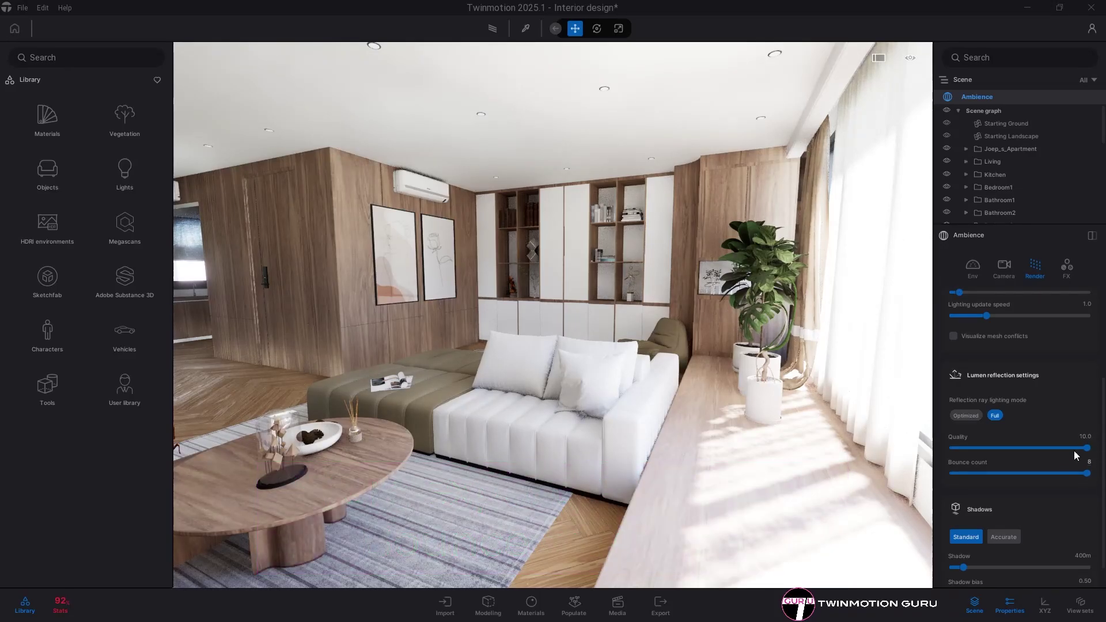
Compare Standard and Accurate shadows on the sunlit window bench and keep the Accurate mode.
{"action": "right_click_drag", "start_coordinate": [743, 345], "coordinate": [567, 346]}
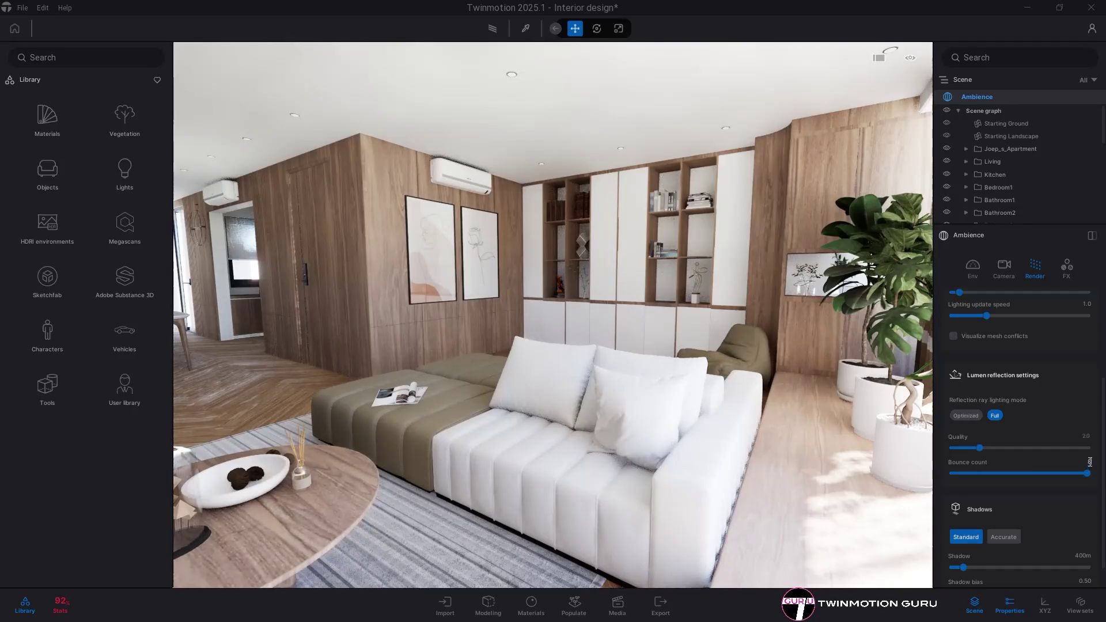
{"action": "right_click_drag", "start_coordinate": [697, 425], "coordinate": [760, 425]}
{"action": "scroll", "coordinate": [974, 460], "scroll_direction": "down", "scroll_amount": 1}
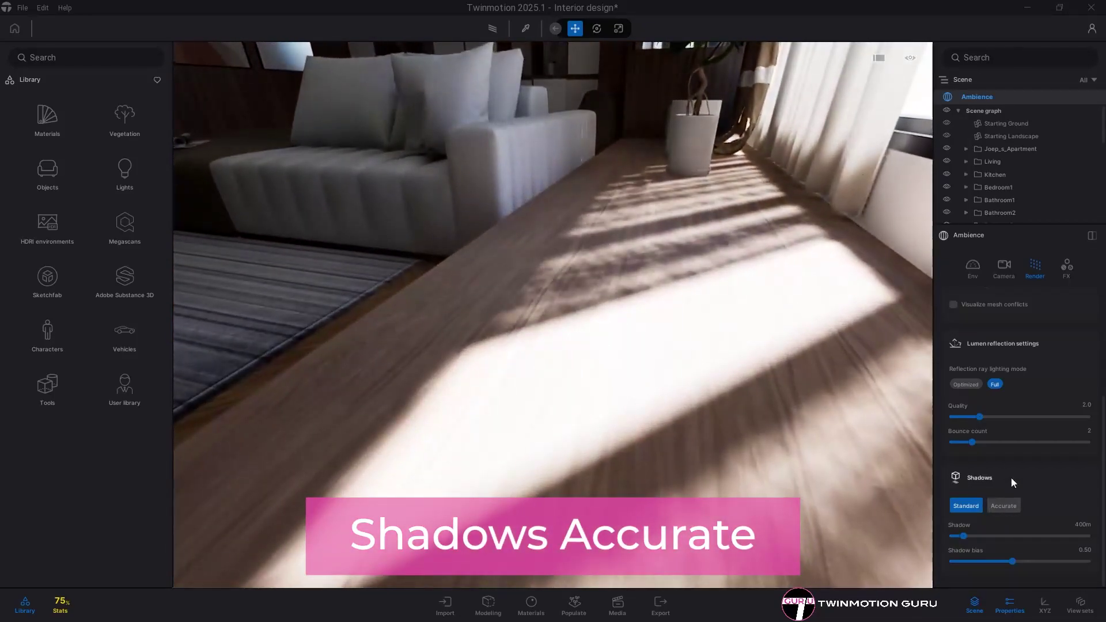
{"action": "left_click", "coordinate": [1007, 506]}
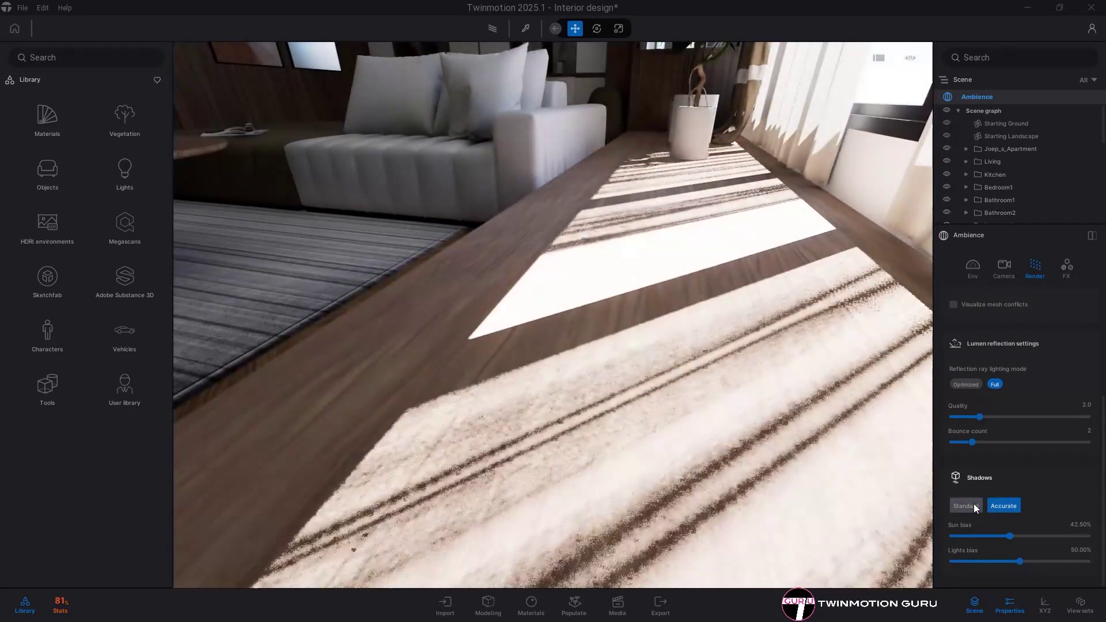
{"action": "left_click", "coordinate": [972, 505]}
{"action": "left_click", "coordinate": [1004, 505]}
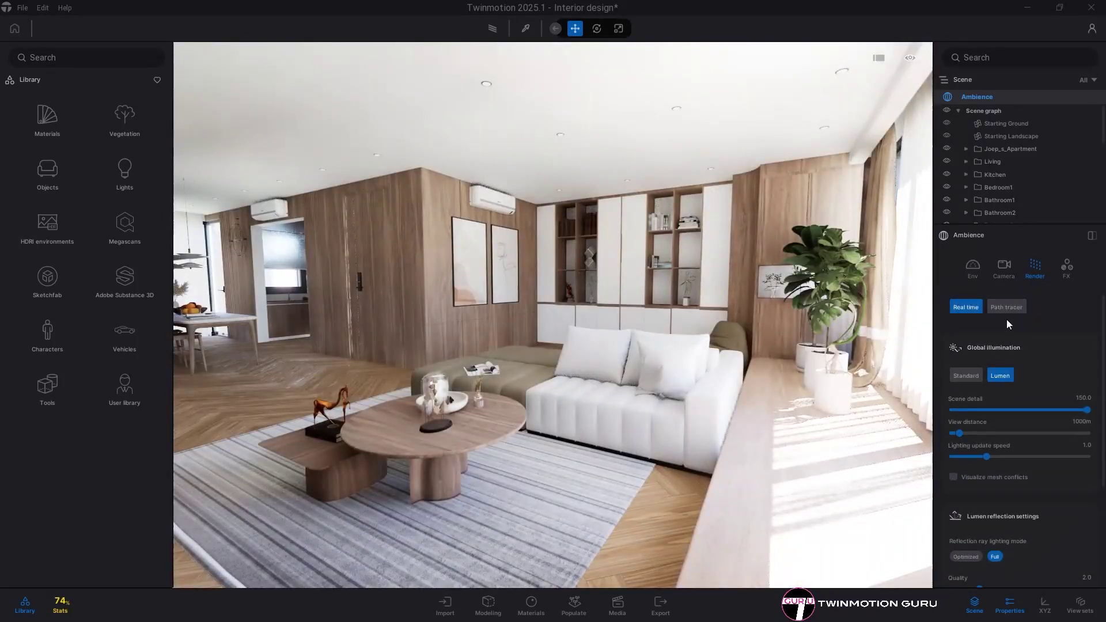
Enable the path tracer at Medium quality and set 512 samples per pixel with 10 max bounces.
{"action": "left_click", "coordinate": [1008, 308]}
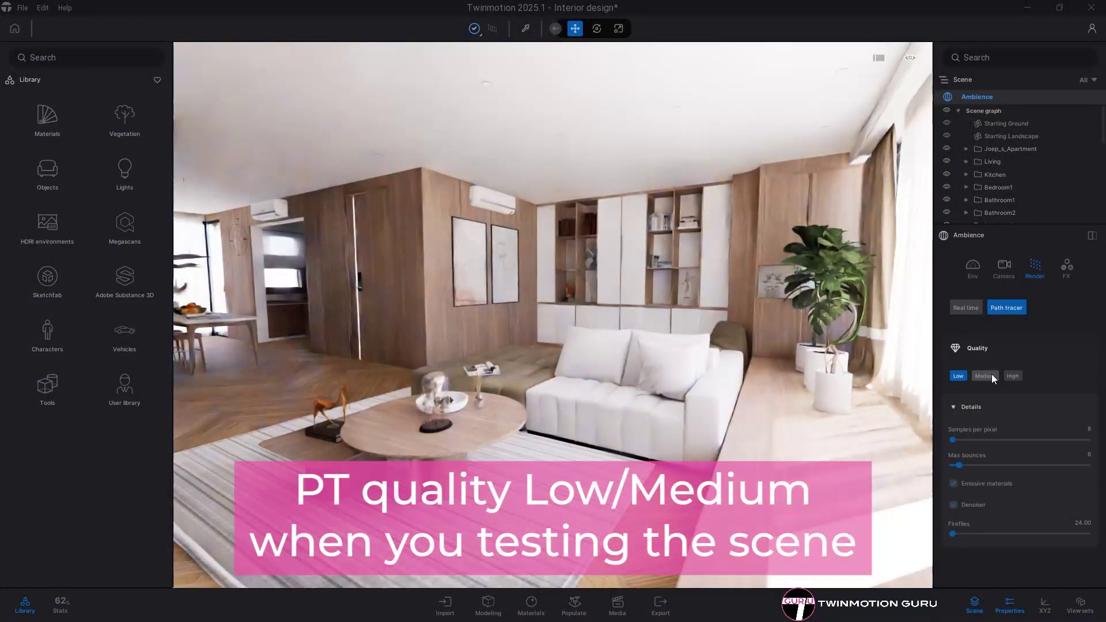
{"action": "left_click", "coordinate": [987, 375]}
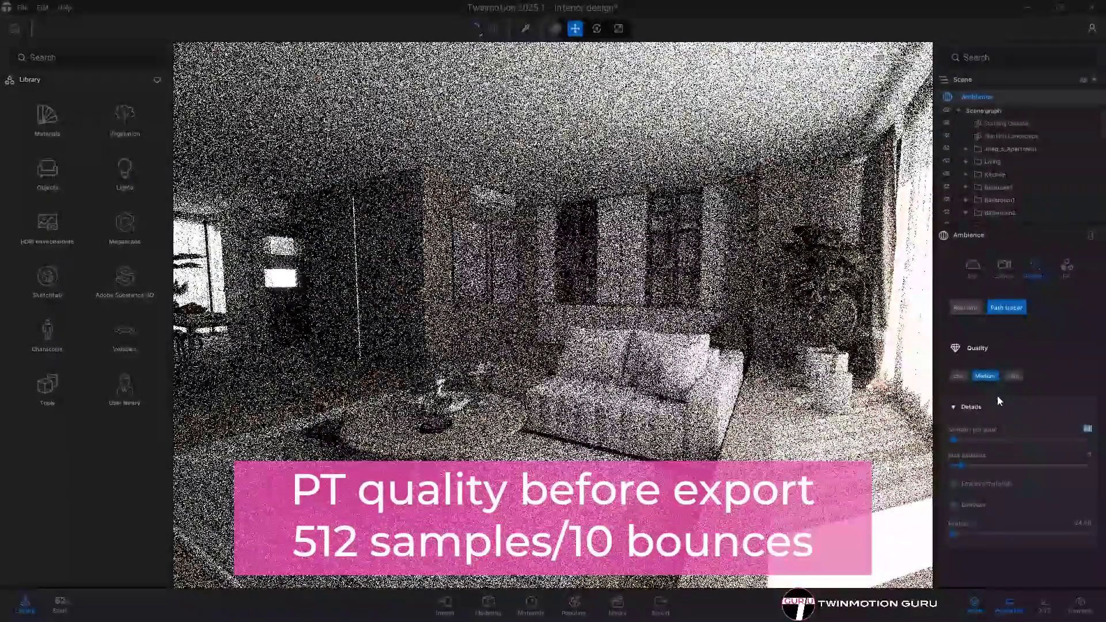
{"action": "type", "text": "512"}
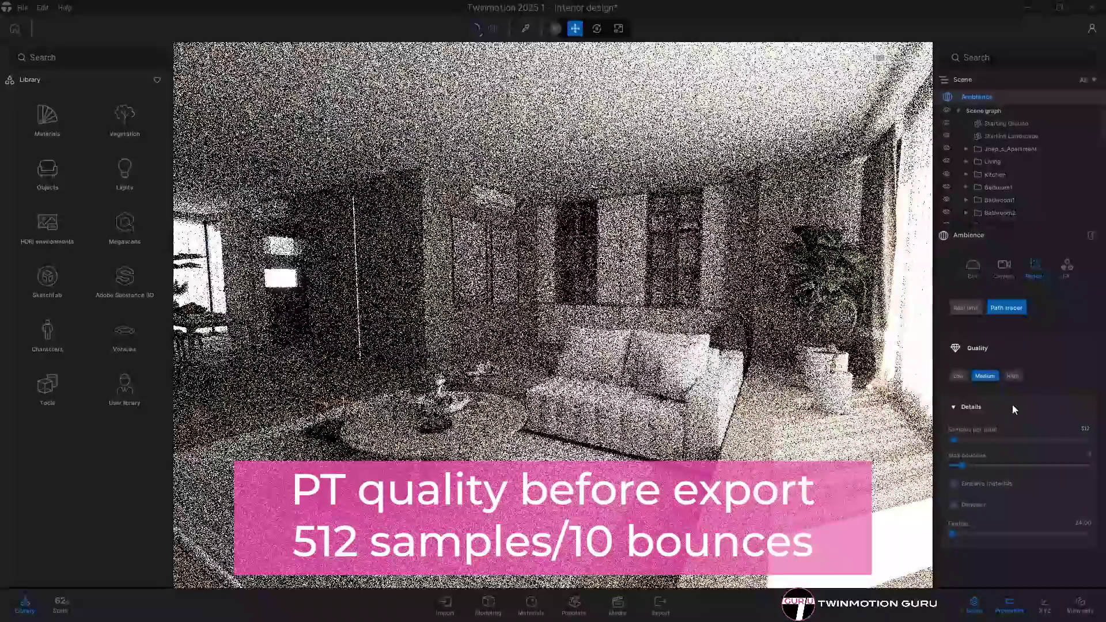
{"action": "key", "text": "Tab"}
{"action": "type", "text": "10"}
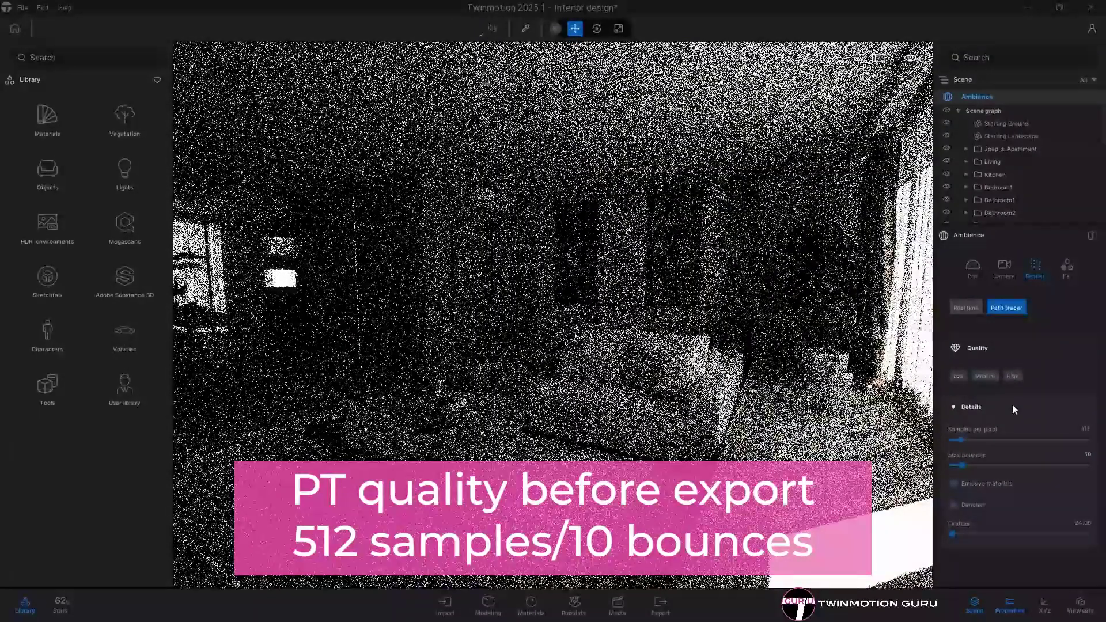
{"action": "key", "text": "Return"}
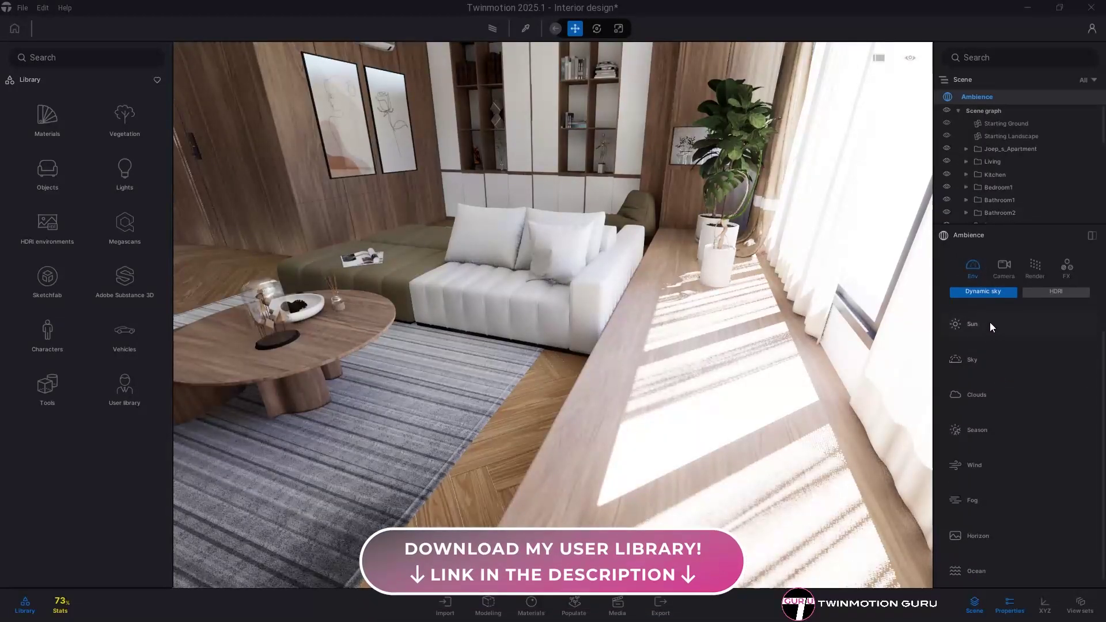
Try sun sizes of 3.13 and 1.60 in the dynamic sky's sun appearance settings to compare shadow softness.
{"action": "left_click", "coordinate": [990, 323]}
{"action": "left_click", "coordinate": [977, 412]}
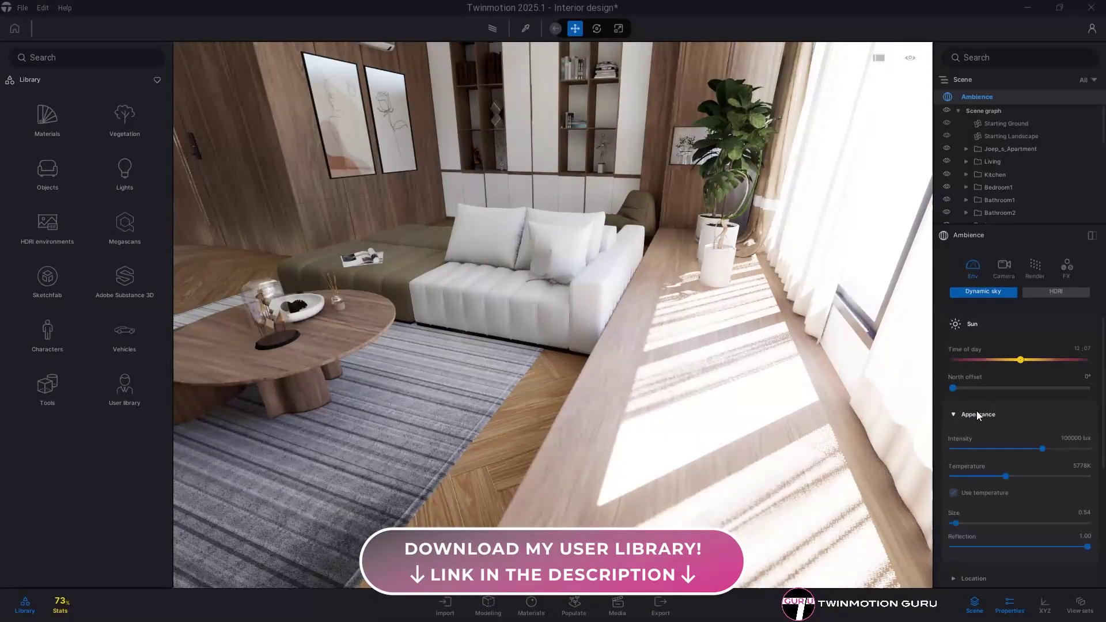
{"action": "scroll", "coordinate": [976, 410], "scroll_direction": "down", "scroll_amount": 2}
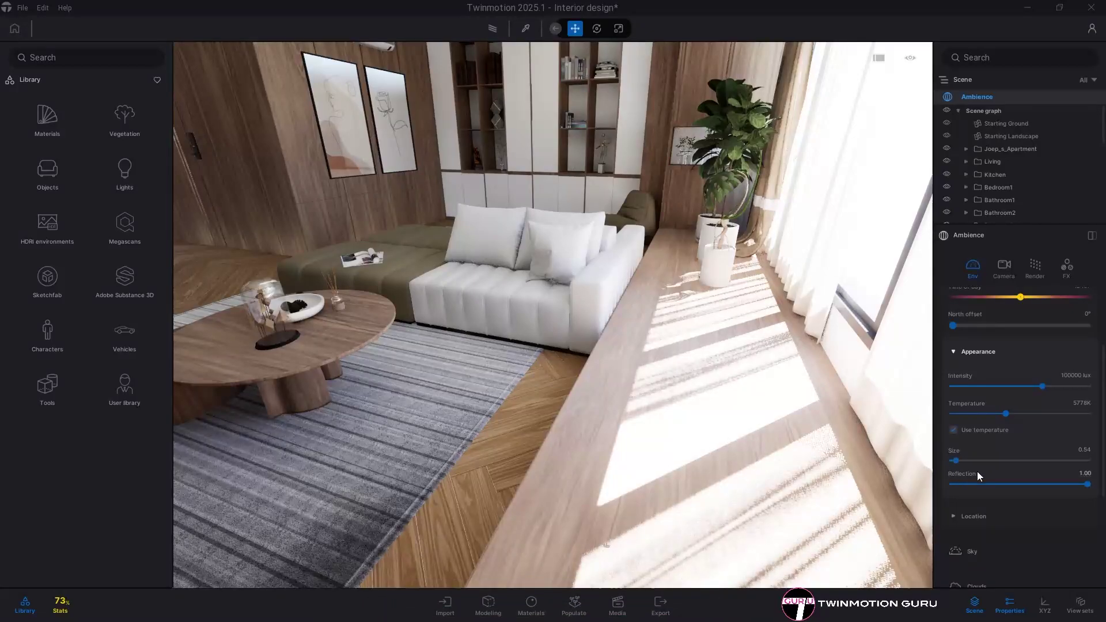
{"action": "scroll", "coordinate": [972, 460], "scroll_direction": "down", "scroll_amount": 2}
{"action": "left_click_drag", "start_coordinate": [955, 397], "coordinate": [973, 397]}
{"action": "right_click_drag", "start_coordinate": [778, 397], "coordinate": [787, 455]}
{"action": "scroll", "coordinate": [788, 455], "scroll_direction": "up", "scroll_amount": 3}
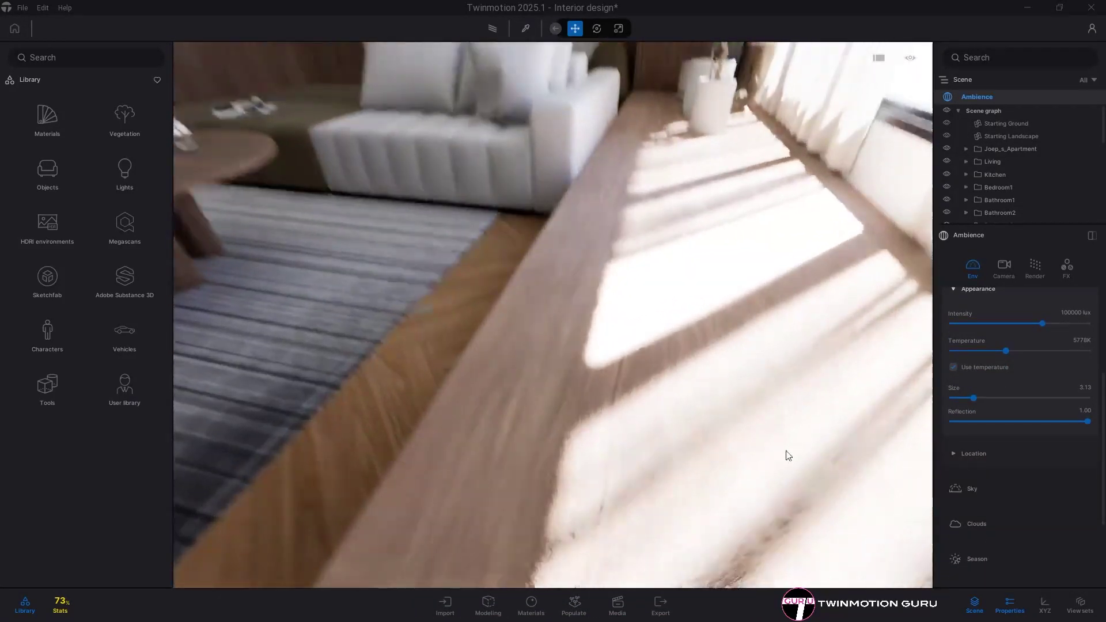
{"action": "mouse_move", "coordinate": [973, 397]}
{"action": "left_mouse_down"}
{"action": "mouse_move", "coordinate": [926, 404]}
{"action": "mouse_move", "coordinate": [1009, 402]}
{"action": "mouse_move", "coordinate": [963, 398]}
{"action": "left_mouse_up"}
{"action": "scroll", "coordinate": [827, 405], "scroll_direction": "down", "scroll_amount": 5}
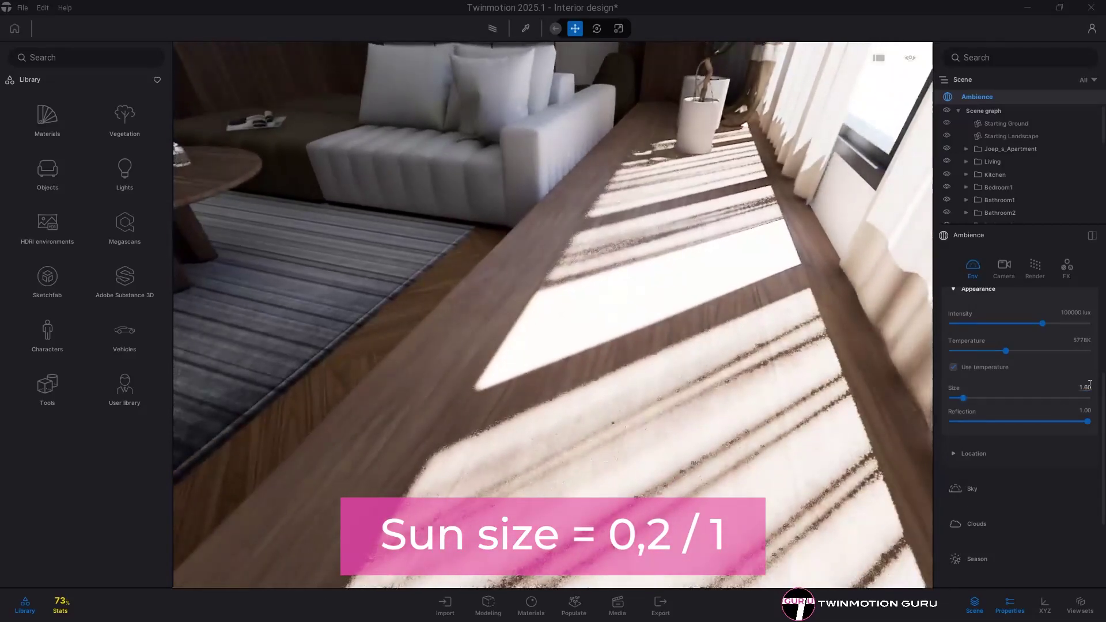
Set the sun's size to 0.2 for sharper shadows.
{"action": "left_click", "coordinate": [1084, 387]}
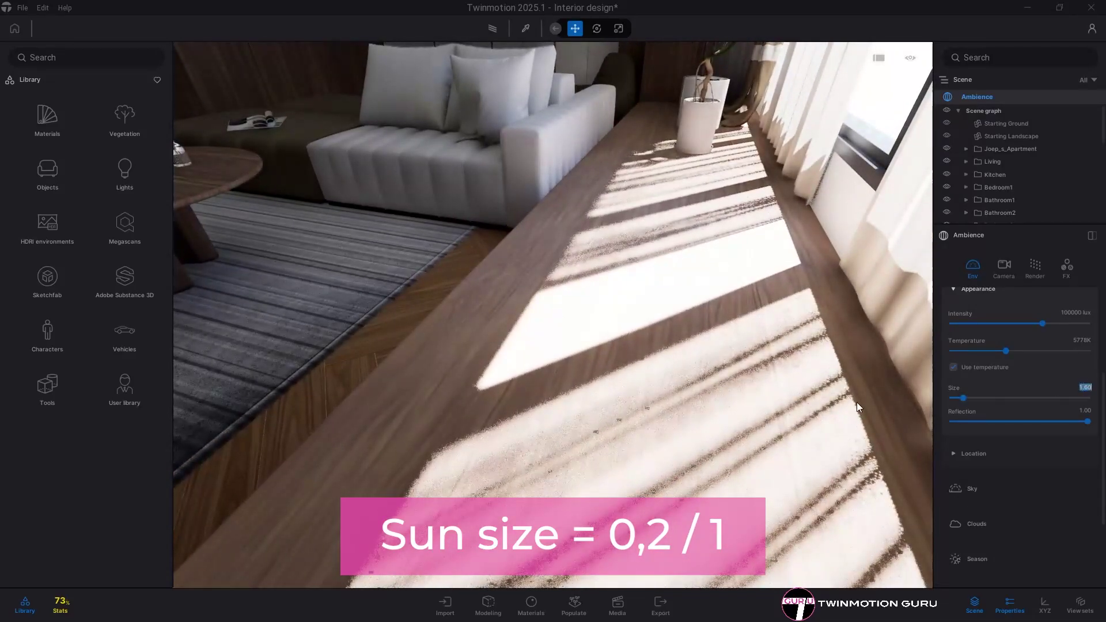
{"action": "type", "text": "0.2"}
{"action": "key", "text": "Return"}
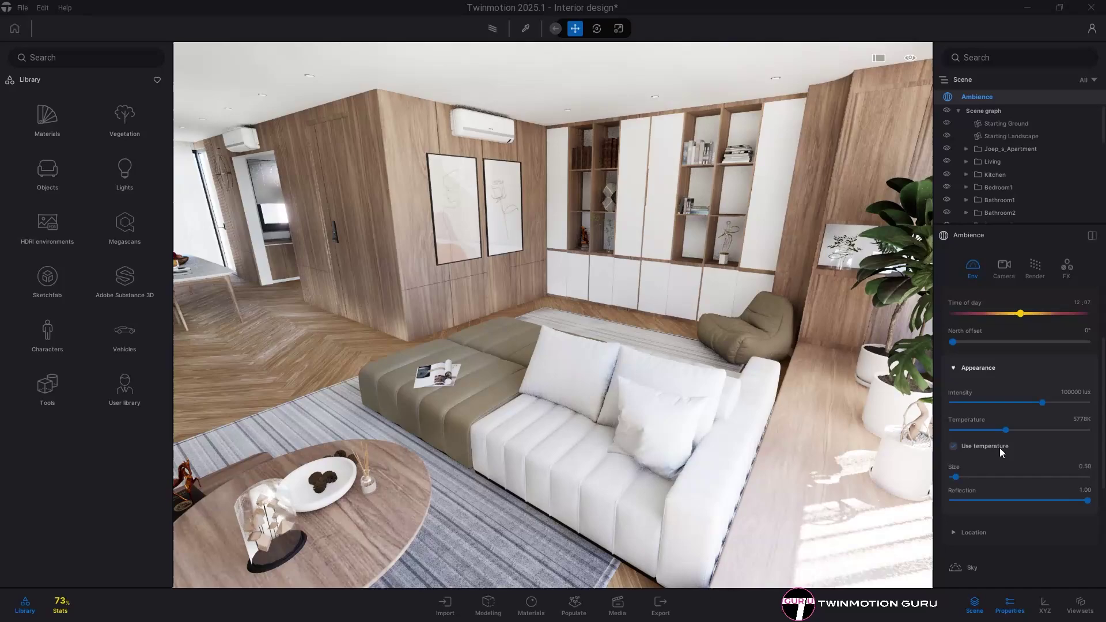
Try lower and higher ambient levels in the sky's details, finishing at 0.36.
{"action": "scroll", "coordinate": [1000, 448], "scroll_direction": "down", "scroll_amount": 4}
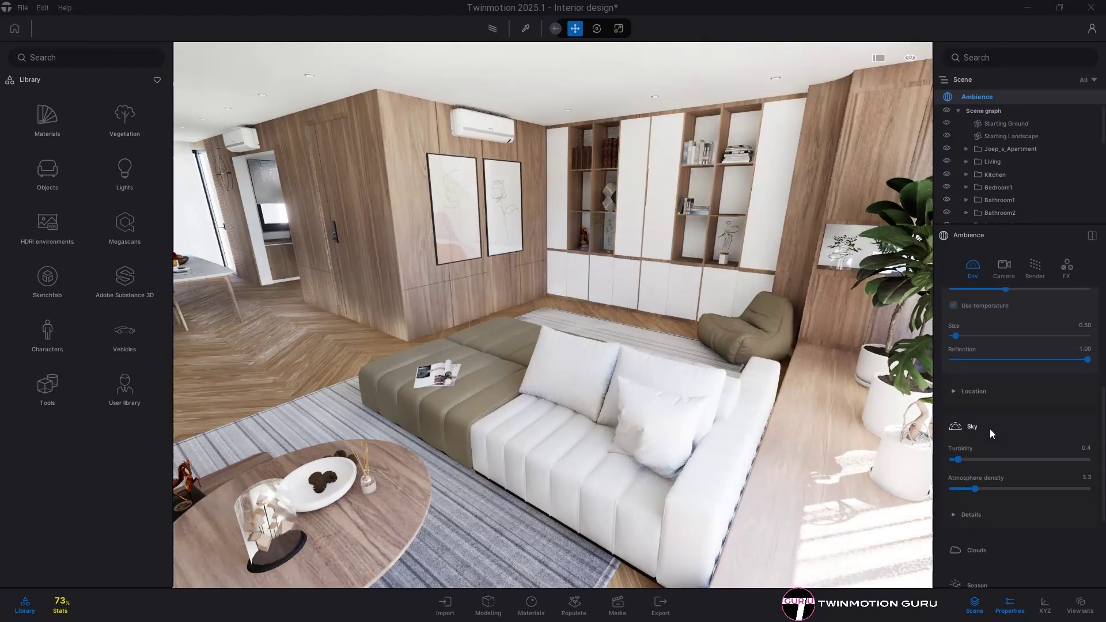
{"action": "scroll", "coordinate": [990, 428], "scroll_direction": "down", "scroll_amount": 1}
{"action": "left_click", "coordinate": [972, 484]}
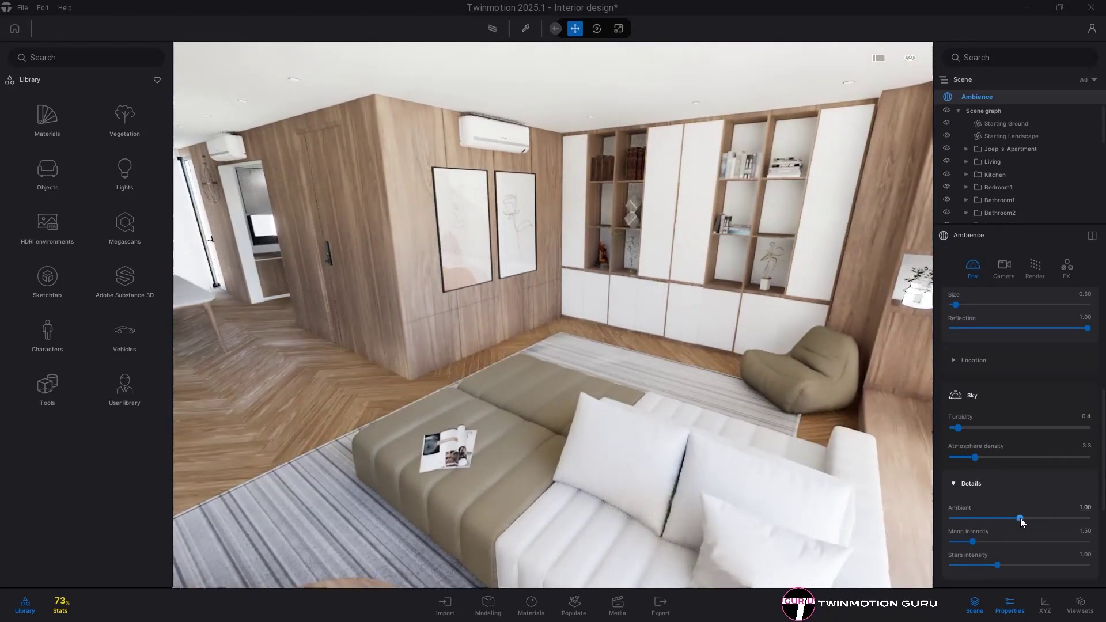
{"action": "left_click_drag", "start_coordinate": [1021, 517], "coordinate": [966, 518]}
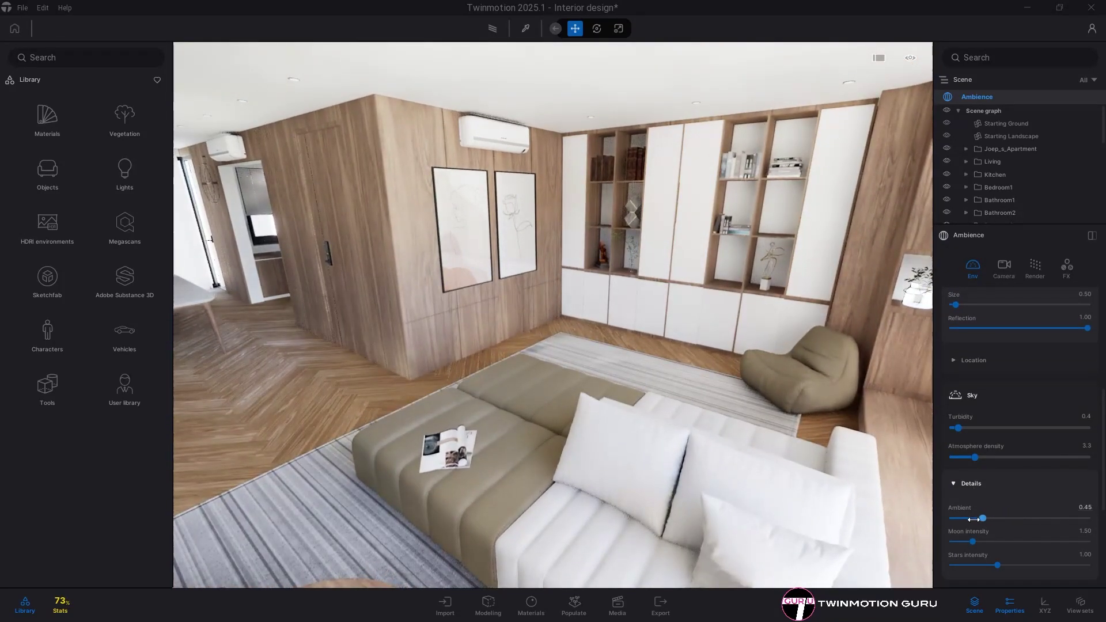
{"action": "left_click", "coordinate": [1063, 518]}
{"action": "mouse_move", "coordinate": [976, 519]}
{"action": "left_mouse_down"}
{"action": "mouse_move", "coordinate": [966, 519]}
{"action": "mouse_move", "coordinate": [1031, 518]}
{"action": "mouse_move", "coordinate": [976, 519]}
{"action": "left_mouse_up"}
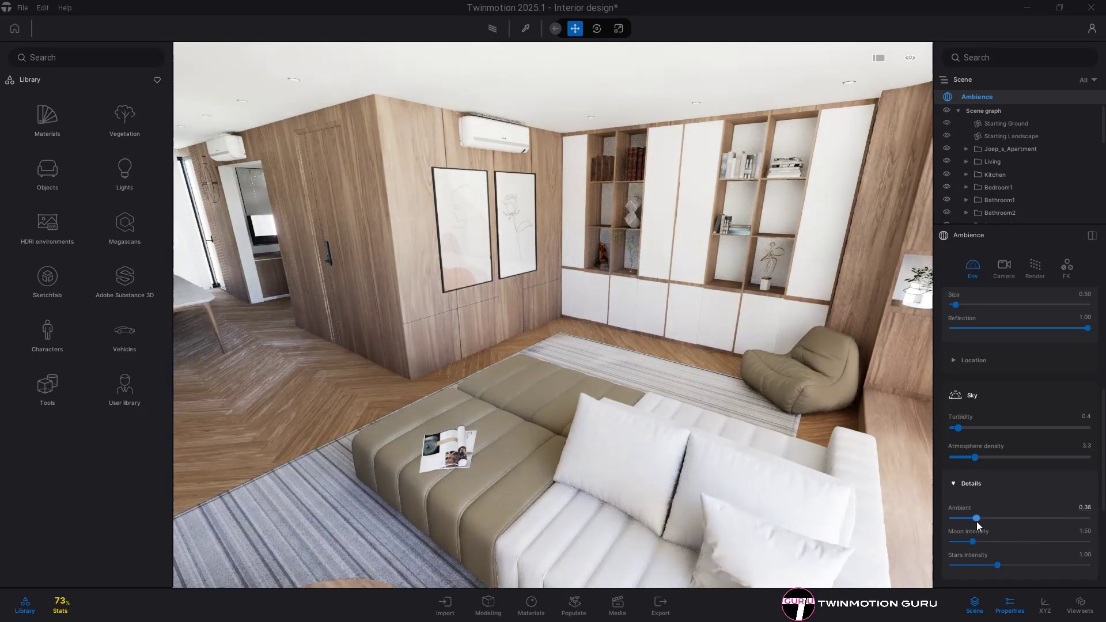
Set the sky's ambient value to 1.5.
{"action": "left_click", "coordinate": [1084, 508]}
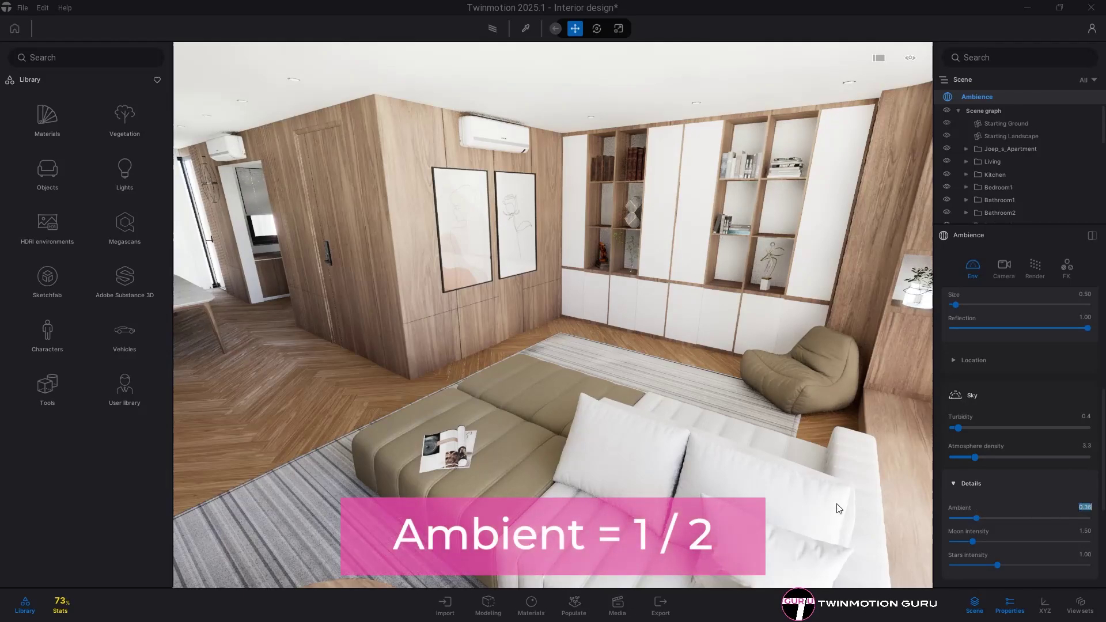
{"action": "type", "text": "1.5"}
{"action": "key", "text": "Return"}
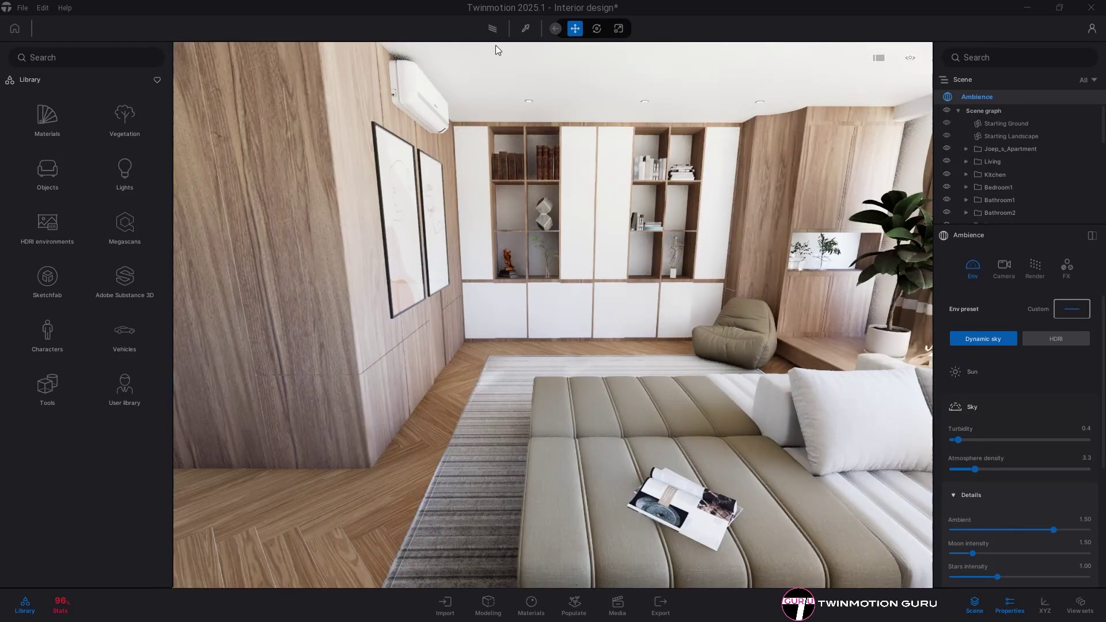
Turn on the path tracer and set the sky's ambient value to 4.
{"action": "key", "text": "r"}
{"action": "left_click", "coordinate": [1085, 519]}
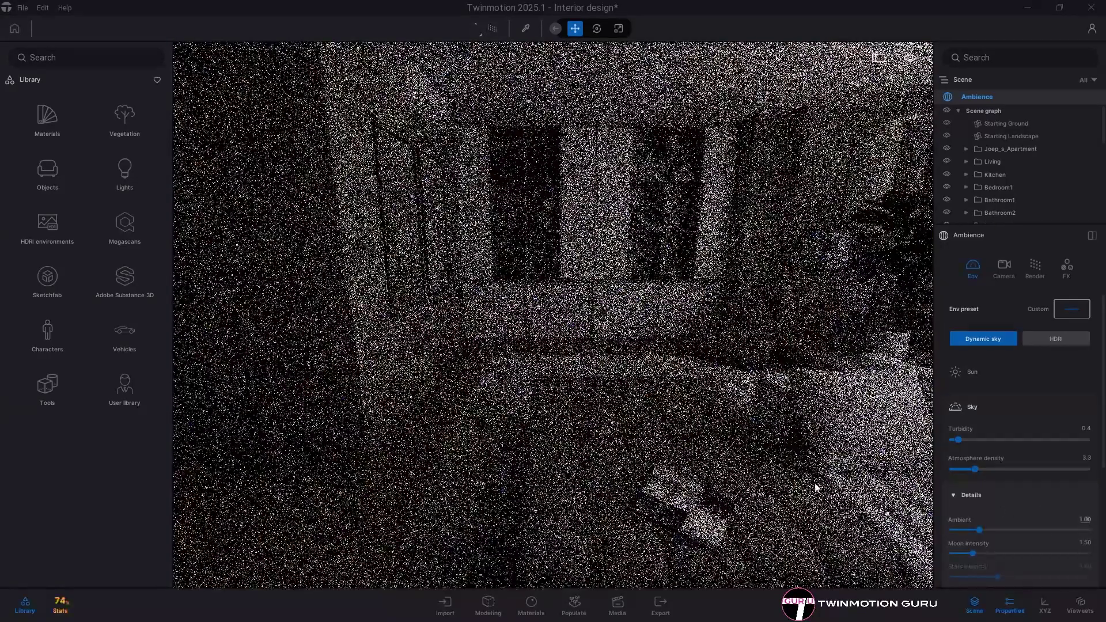
{"action": "type", "text": "4"}
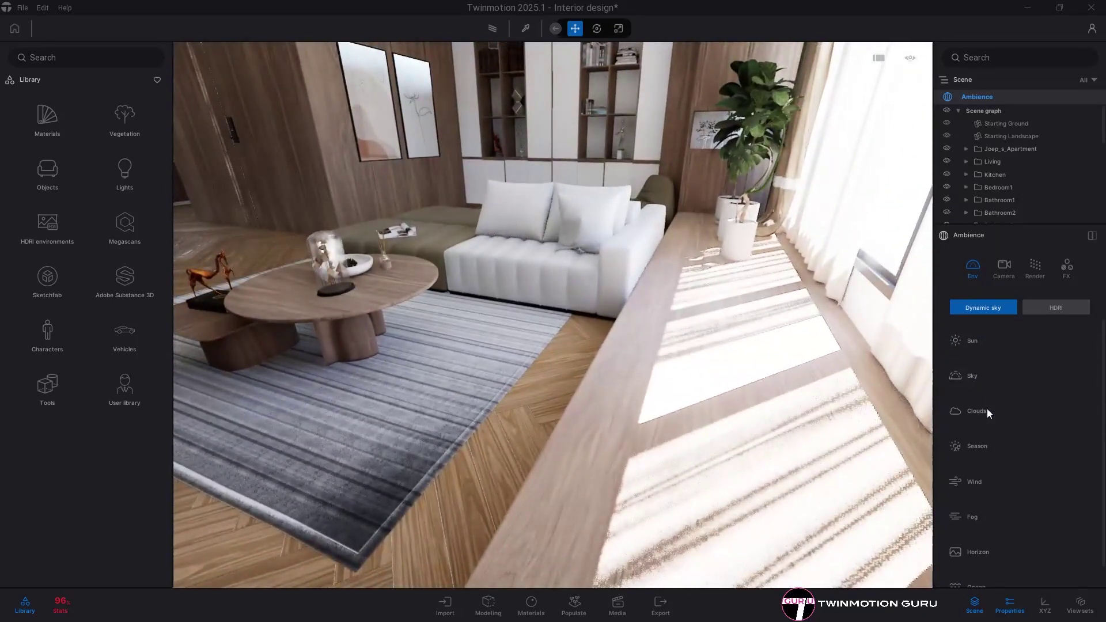
Switch the clouds from 2D to Volumetric and adjust the cloud coverage to soften the sunlight in the room.
{"action": "left_click", "coordinate": [987, 409]}
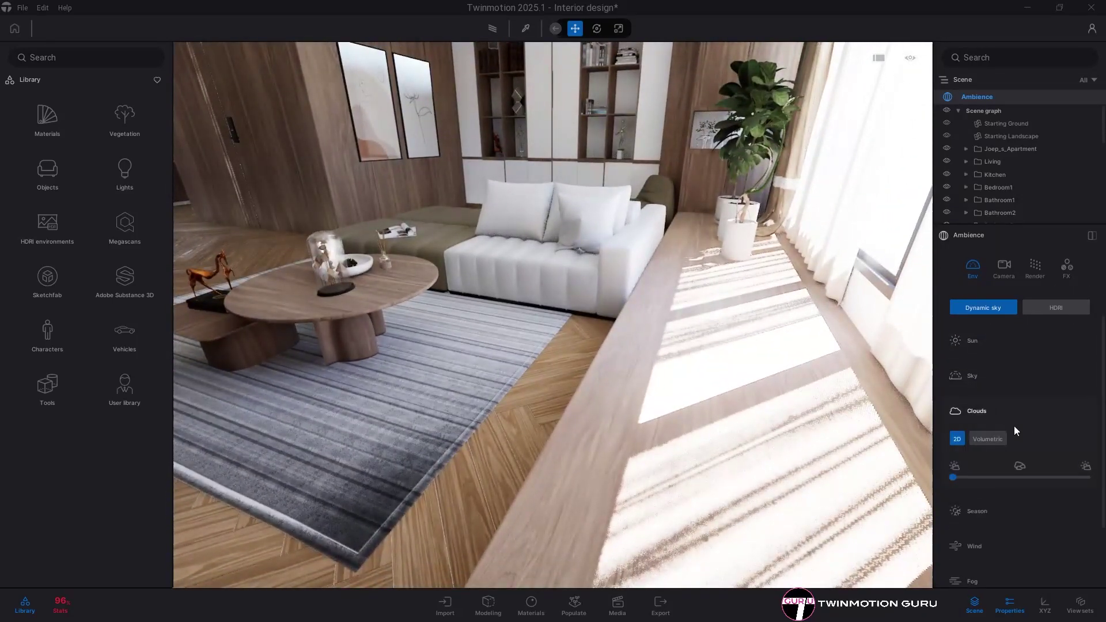
{"action": "left_click", "coordinate": [987, 438]}
{"action": "scroll", "coordinate": [1002, 427], "scroll_direction": "down", "scroll_amount": 2}
{"action": "left_click_drag", "start_coordinate": [995, 423], "coordinate": [1004, 426]}
{"action": "scroll", "coordinate": [1003, 428], "scroll_direction": "down", "scroll_amount": 1}
{"action": "right_click_drag", "start_coordinate": [724, 437], "coordinate": [806, 452]}
{"action": "scroll", "coordinate": [1018, 467], "scroll_direction": "down", "scroll_amount": 1}
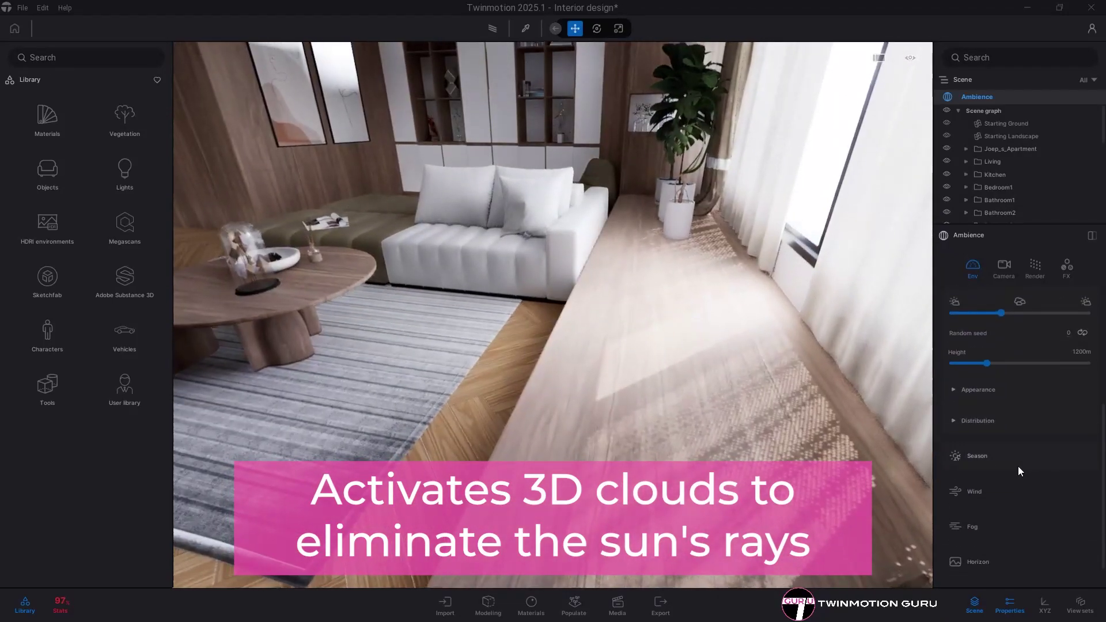
Increase the volumetric clouds' density to about 0.82 to remove the sun rays from the window bench.
{"action": "left_click", "coordinate": [986, 392]}
{"action": "scroll", "coordinate": [998, 431], "scroll_direction": "down", "scroll_amount": 2}
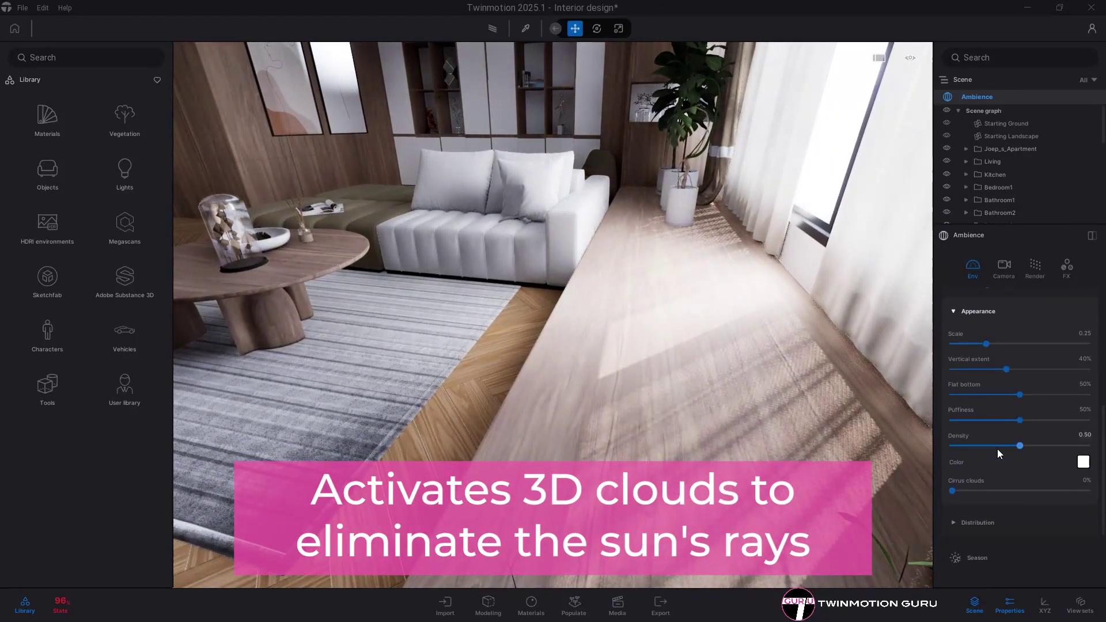
{"action": "left_click_drag", "start_coordinate": [1019, 445], "coordinate": [1056, 445]}
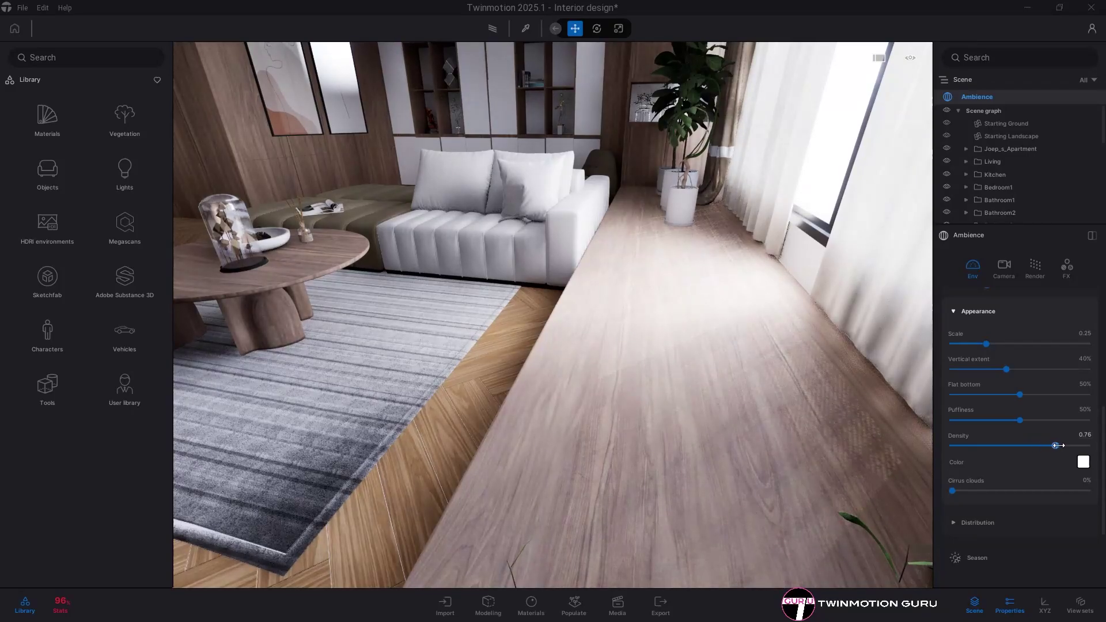
{"action": "right_click_drag", "start_coordinate": [798, 416], "coordinate": [798, 467]}
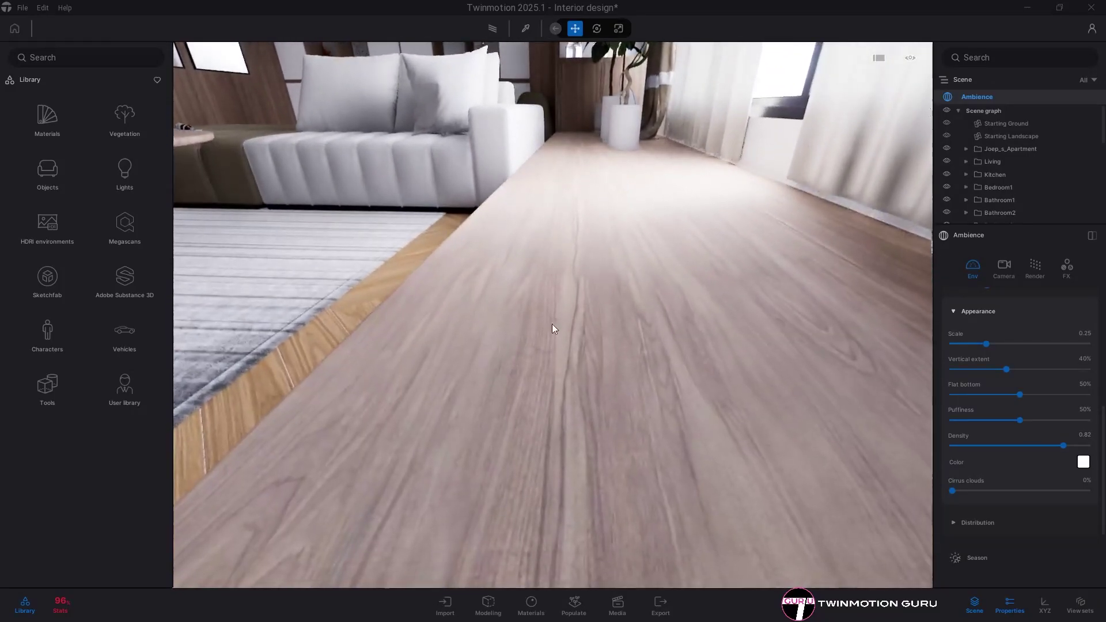
{"action": "right_click_drag", "start_coordinate": [552, 324], "coordinate": [799, 416]}
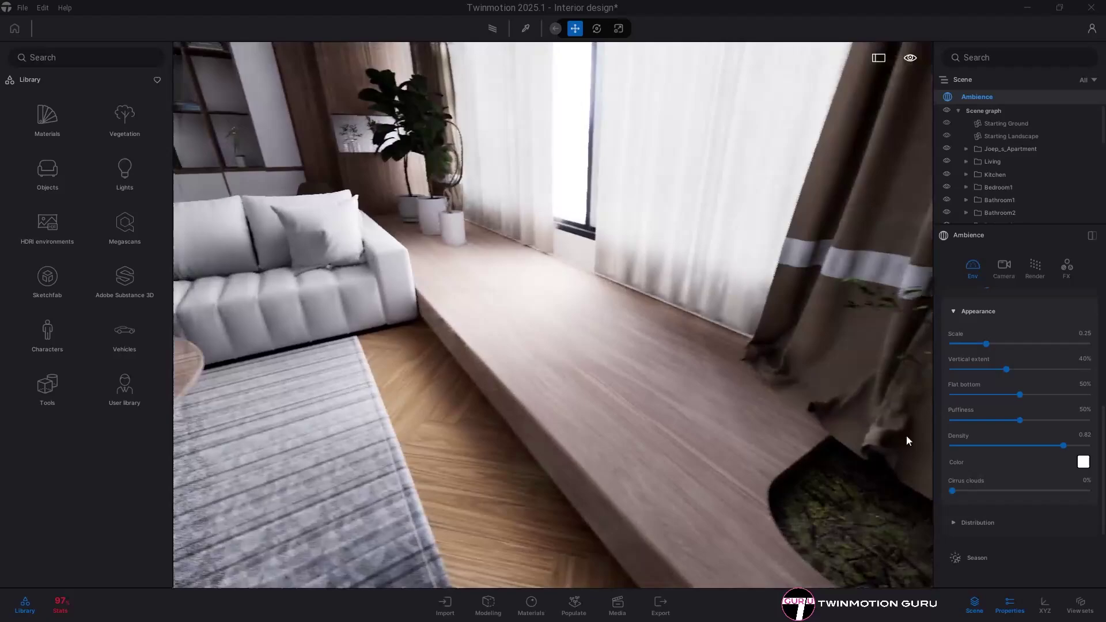
{"action": "left_click", "coordinate": [1066, 446]}
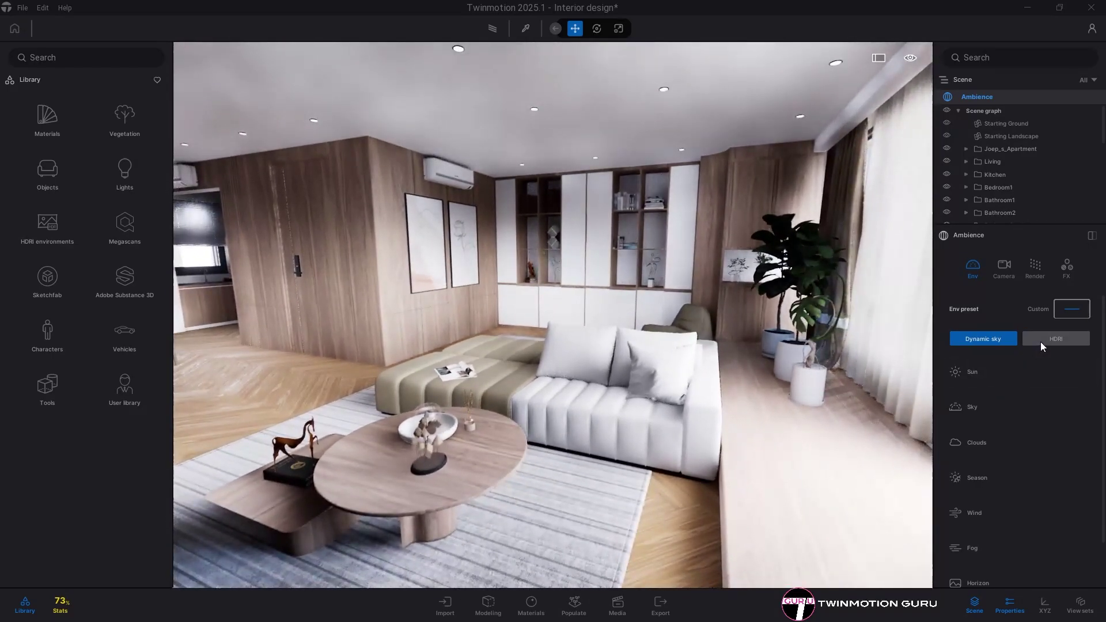
Switch the environment from dynamic sky to HDRI and browse the library's HDRI skies for the low sun cloudy category.
{"action": "left_click", "coordinate": [1040, 341]}
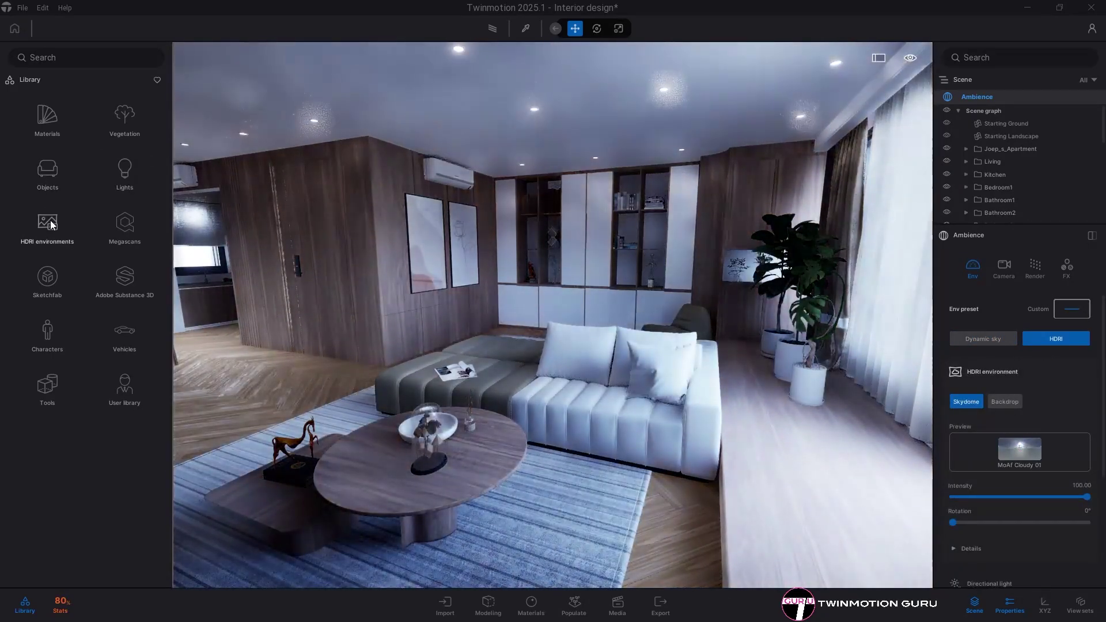
{"action": "left_click", "coordinate": [51, 224]}
{"action": "left_click", "coordinate": [48, 120]}
{"action": "left_click", "coordinate": [49, 122]}
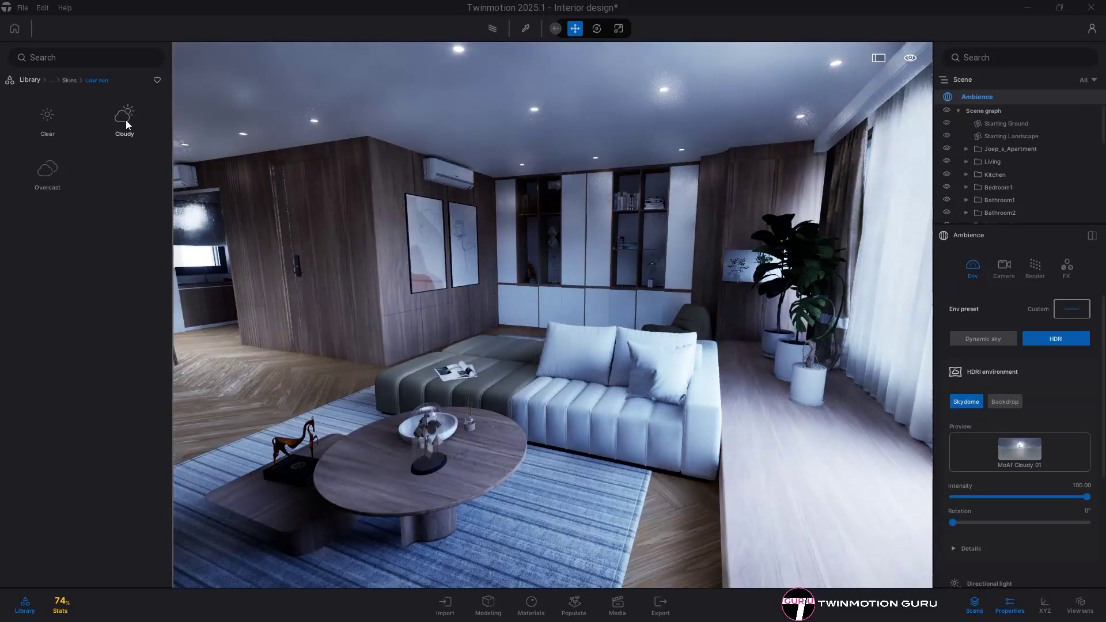
{"action": "left_click", "coordinate": [125, 118]}
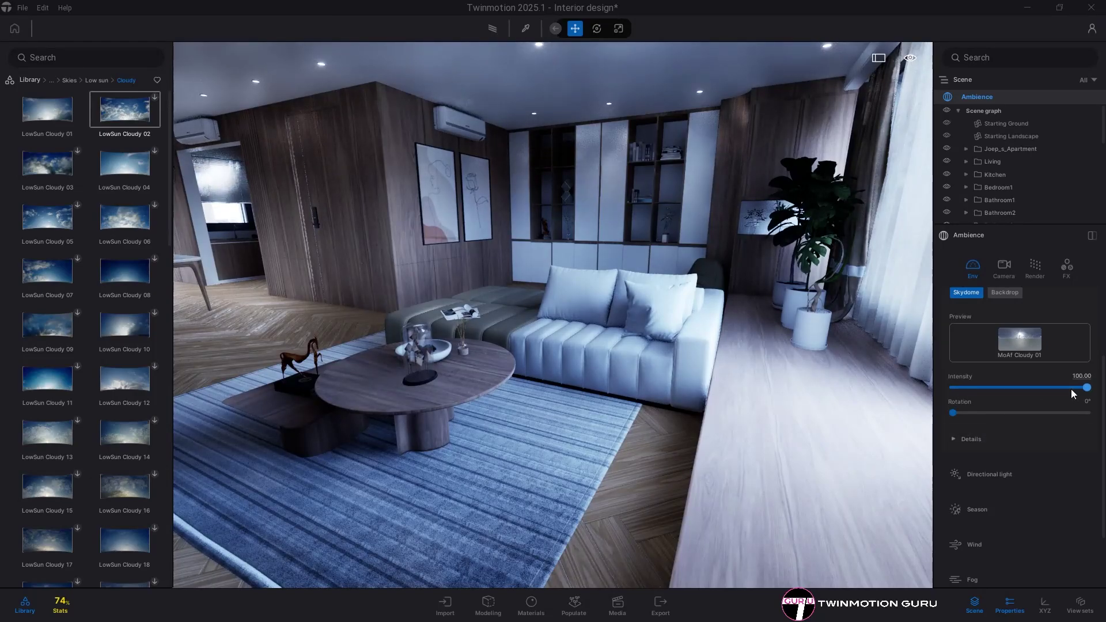
Rotate the HDRI environment to 188° and check the light falling on the window bench.
{"action": "right_click_drag", "start_coordinate": [668, 391], "coordinate": [782, 409]}
{"action": "left_click_drag", "start_coordinate": [959, 412], "coordinate": [1023, 413]}
{"action": "right_click_drag", "start_coordinate": [786, 407], "coordinate": [610, 363]}
Turn off Match HDRI for the directional light and raise its intensity to 10.
{"action": "scroll", "coordinate": [1032, 458], "scroll_direction": "down", "scroll_amount": 1}
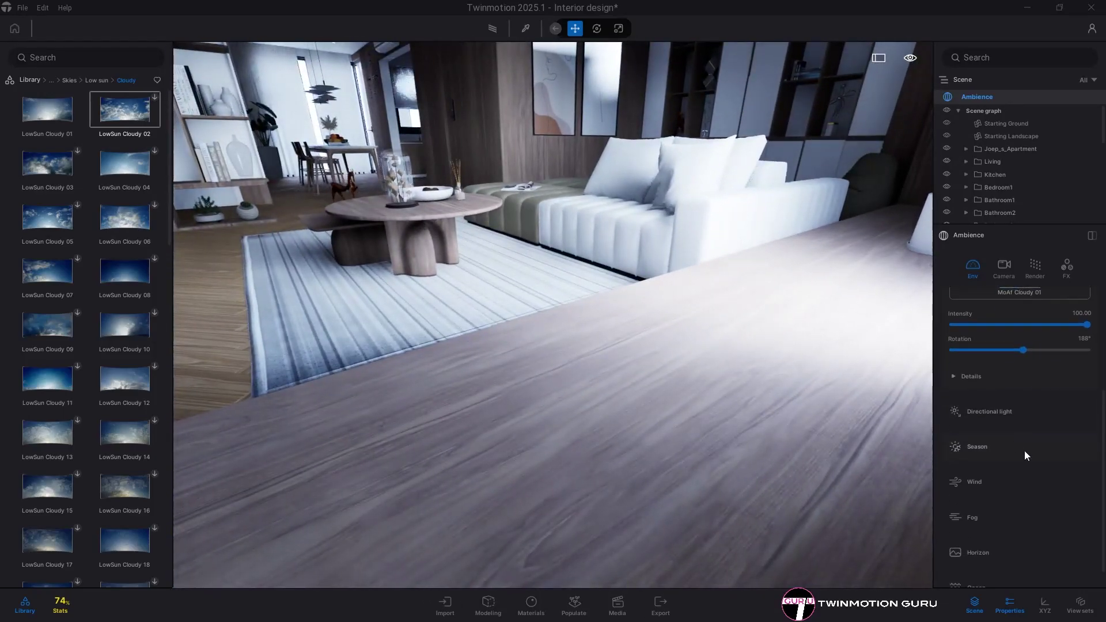
{"action": "left_click", "coordinate": [994, 412]}
{"action": "scroll", "coordinate": [979, 443], "scroll_direction": "down", "scroll_amount": 1}
{"action": "left_click", "coordinate": [969, 474]}
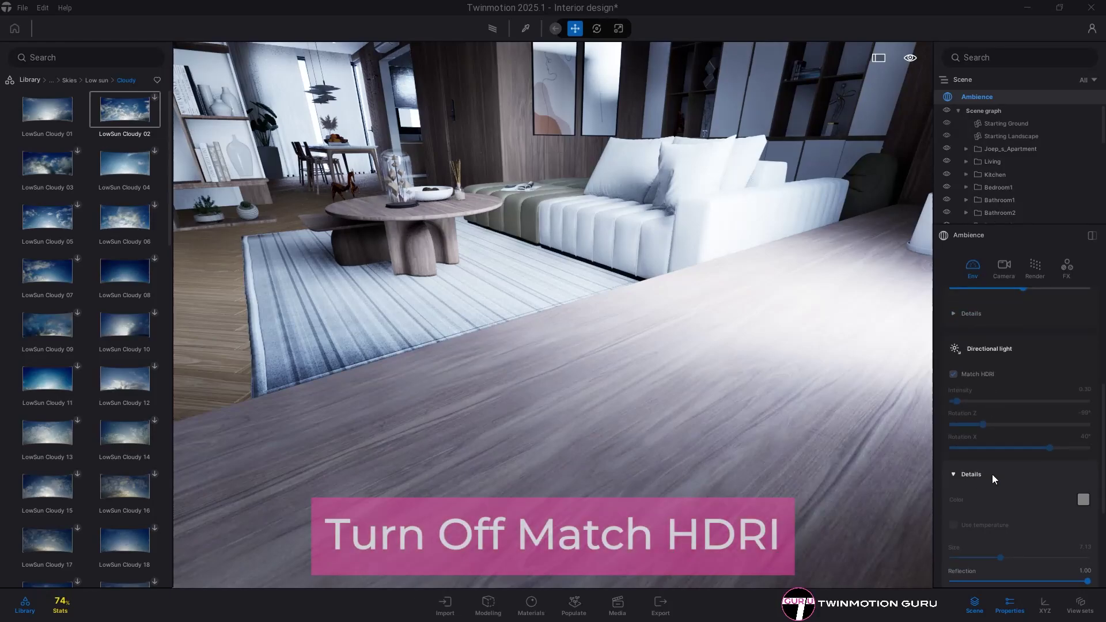
{"action": "scroll", "coordinate": [980, 449], "scroll_direction": "up", "scroll_amount": 1}
{"action": "left_click", "coordinate": [972, 405]}
{"action": "left_click_drag", "start_coordinate": [958, 433], "coordinate": [1089, 432]}
Set the directional light's X rotation to 33°.
{"action": "right_click_drag", "start_coordinate": [851, 419], "coordinate": [887, 438]}
{"action": "mouse_move", "coordinate": [1047, 480]}
{"action": "left_mouse_down"}
{"action": "mouse_move", "coordinate": [1032, 480]}
{"action": "mouse_move", "coordinate": [1059, 479]}
{"action": "mouse_move", "coordinate": [1045, 479]}
{"action": "left_mouse_up"}
{"action": "right_click_drag", "start_coordinate": [718, 377], "coordinate": [766, 391]}
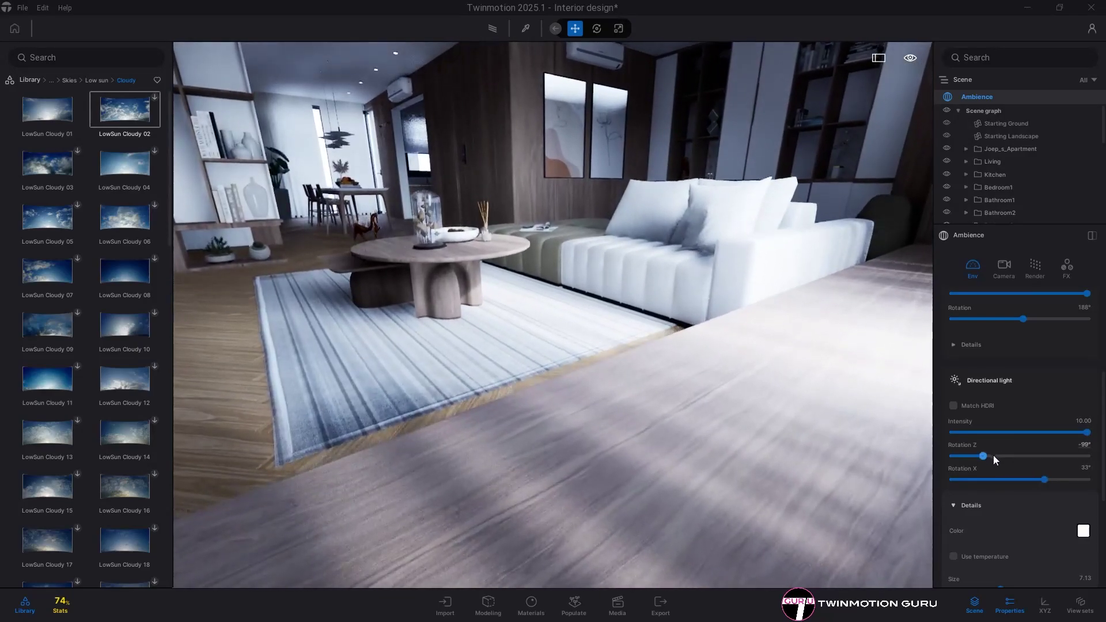
Try a Z rotation of -35° for the directional light and undo the change.
{"action": "right_click_drag", "start_coordinate": [835, 438], "coordinate": [932, 489]}
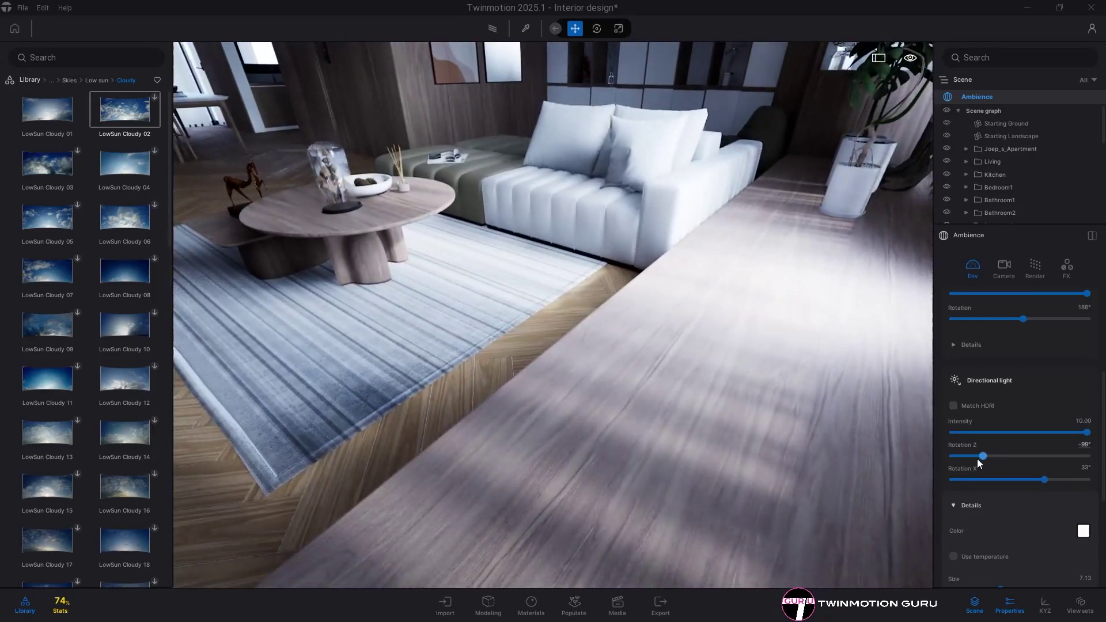
{"action": "left_click_drag", "start_coordinate": [977, 459], "coordinate": [1007, 458]}
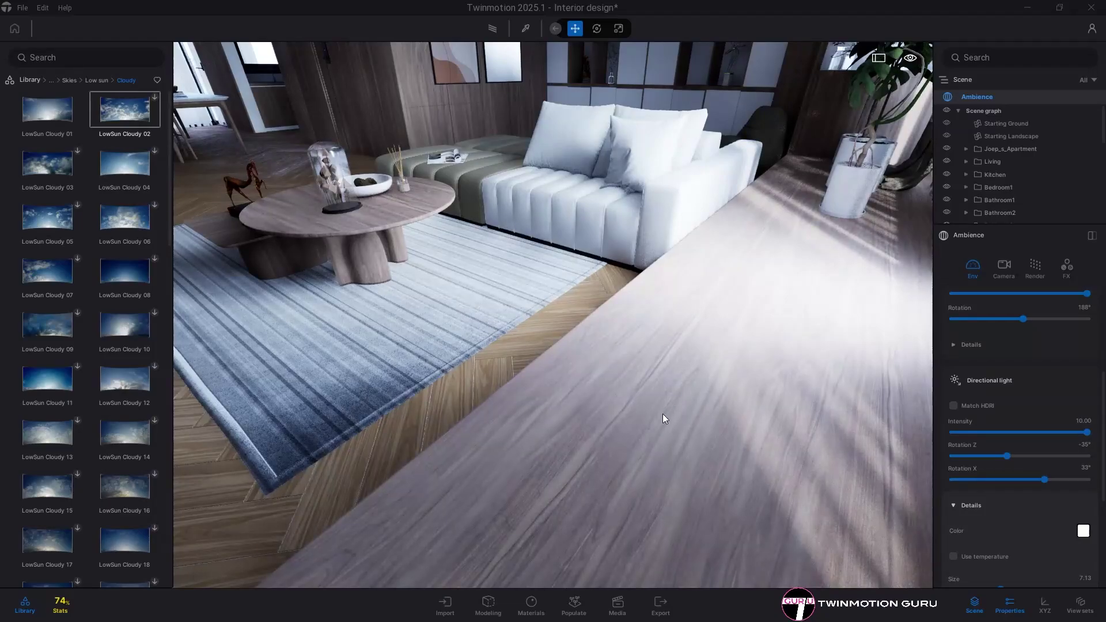
{"action": "key", "text": "ctrl+z"}
Reduce the size of the directional light to sharpen the shadows it casts in the room.
{"action": "right_click_drag", "start_coordinate": [799, 406], "coordinate": [749, 383]}
{"action": "scroll", "coordinate": [1028, 446], "scroll_direction": "down", "scroll_amount": 1}
{"action": "scroll", "coordinate": [1008, 483], "scroll_direction": "down", "scroll_amount": 1}
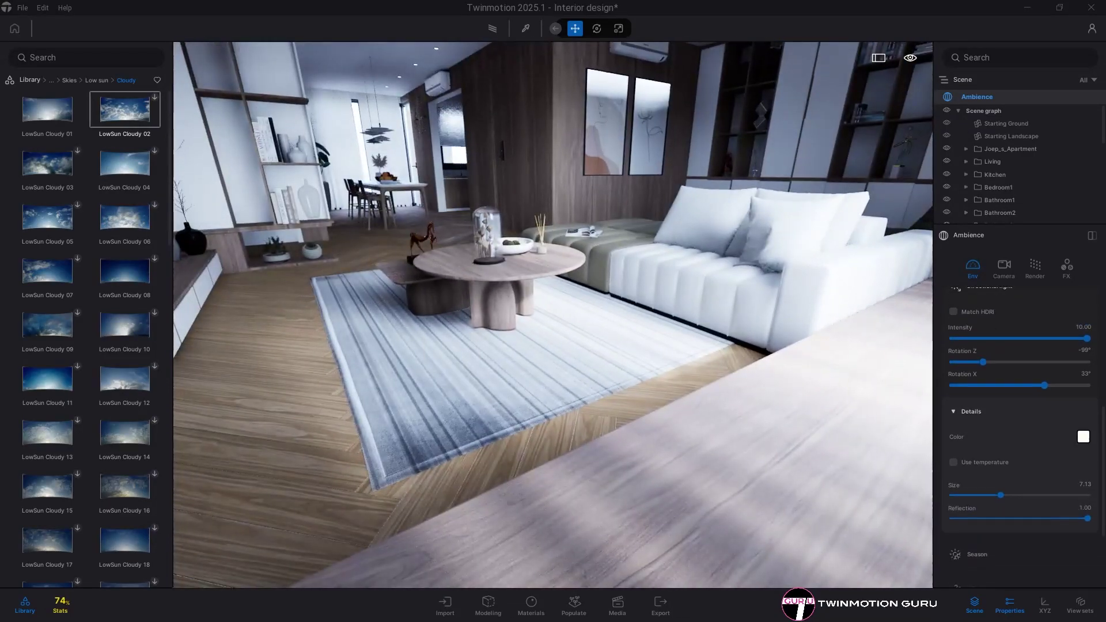
{"action": "key", "text": "Up"}
{"action": "left_click_drag", "start_coordinate": [1000, 495], "coordinate": [978, 495]}
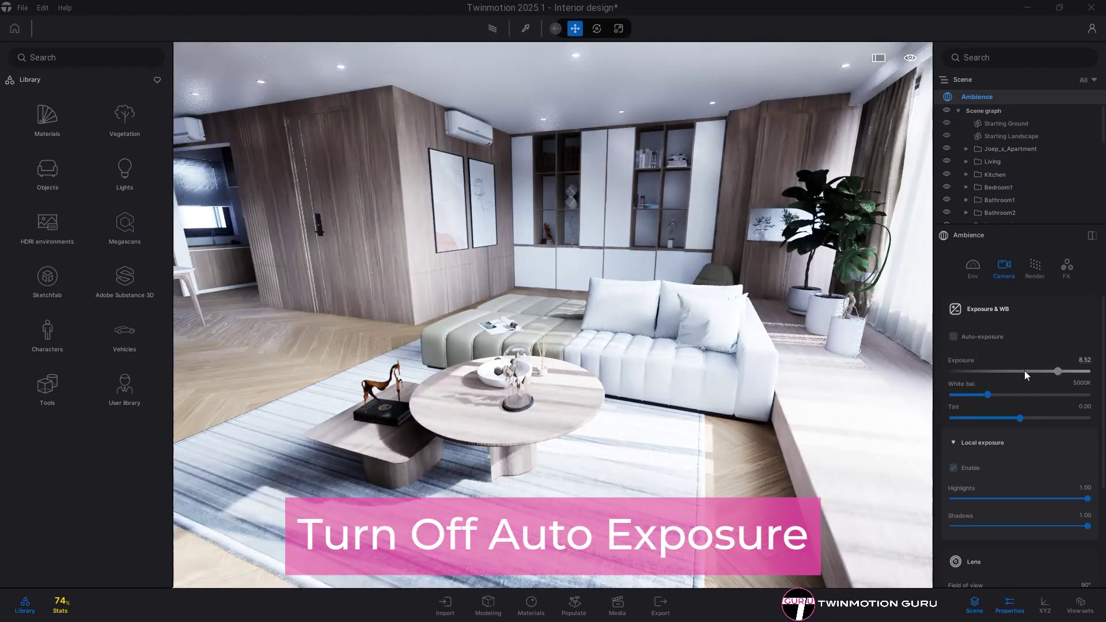
Turn off the camera's auto-exposure and set the exposure to about 8.17.
{"action": "left_click_drag", "start_coordinate": [1024, 371], "coordinate": [1056, 372]}
{"action": "right_click_drag", "start_coordinate": [735, 403], "coordinate": [677, 366]}
Lower the HDRI environment's intensity to about 10.26 and the directional light's intensity to about 0.98.
{"action": "left_click", "coordinate": [973, 271]}
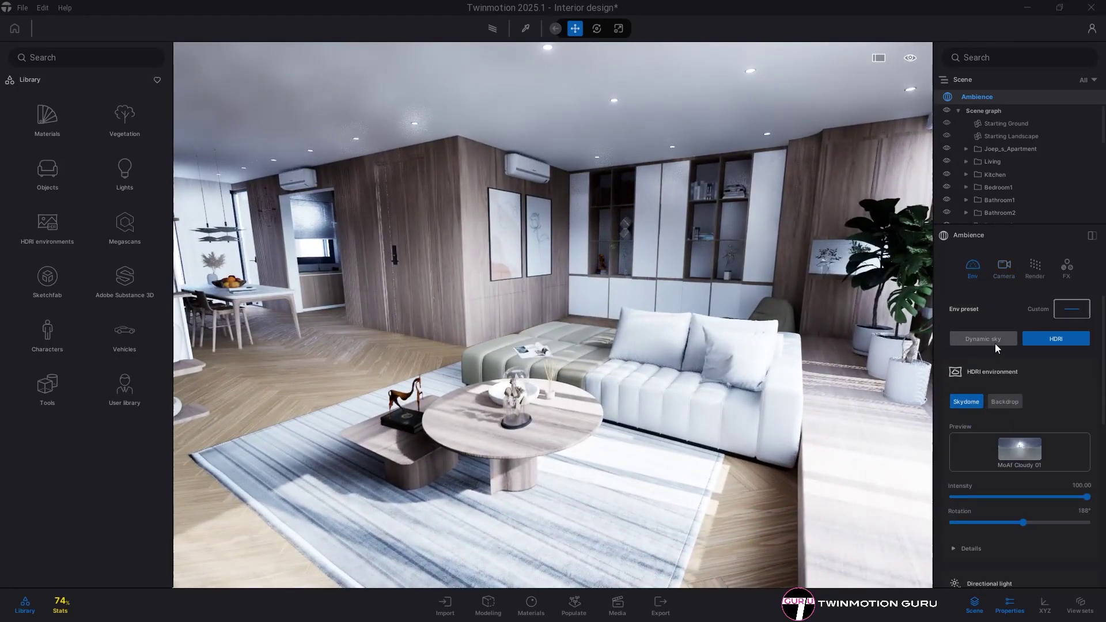
{"action": "left_click_drag", "start_coordinate": [1078, 420], "coordinate": [967, 422]}
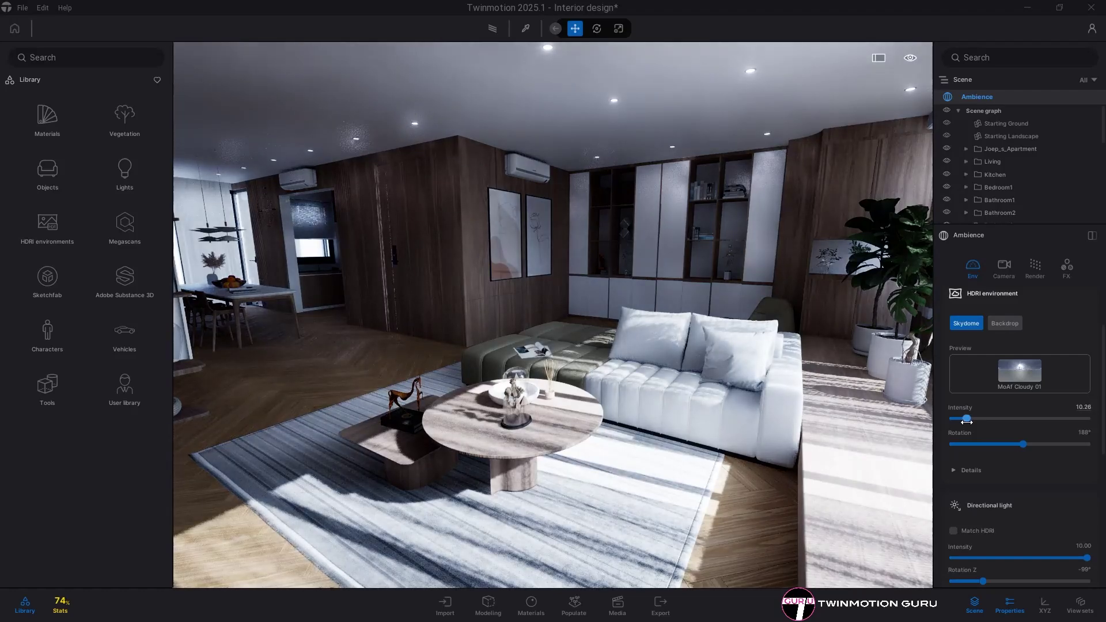
{"action": "scroll", "coordinate": [1031, 463], "scroll_direction": "down", "scroll_amount": 1}
{"action": "left_click_drag", "start_coordinate": [1068, 512], "coordinate": [960, 511]}
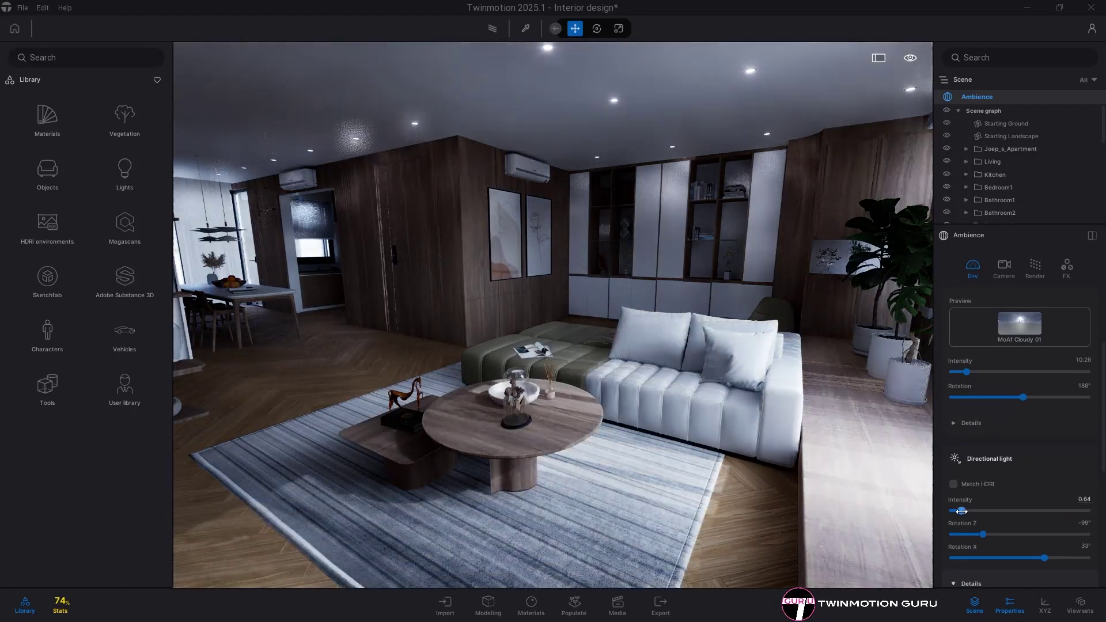
{"action": "key", "text": "d"}
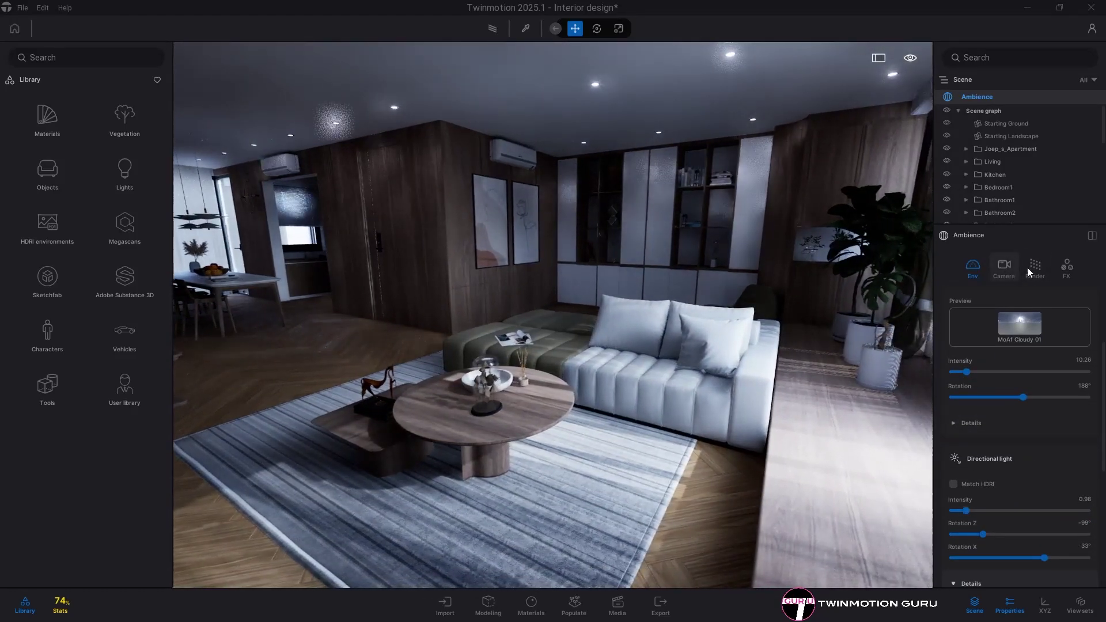
Raise the camera exposure to about 9.72 to brighten the living room.
{"action": "left_click", "coordinate": [1004, 266]}
{"action": "scroll", "coordinate": [1013, 343], "scroll_direction": "up", "scroll_amount": 3}
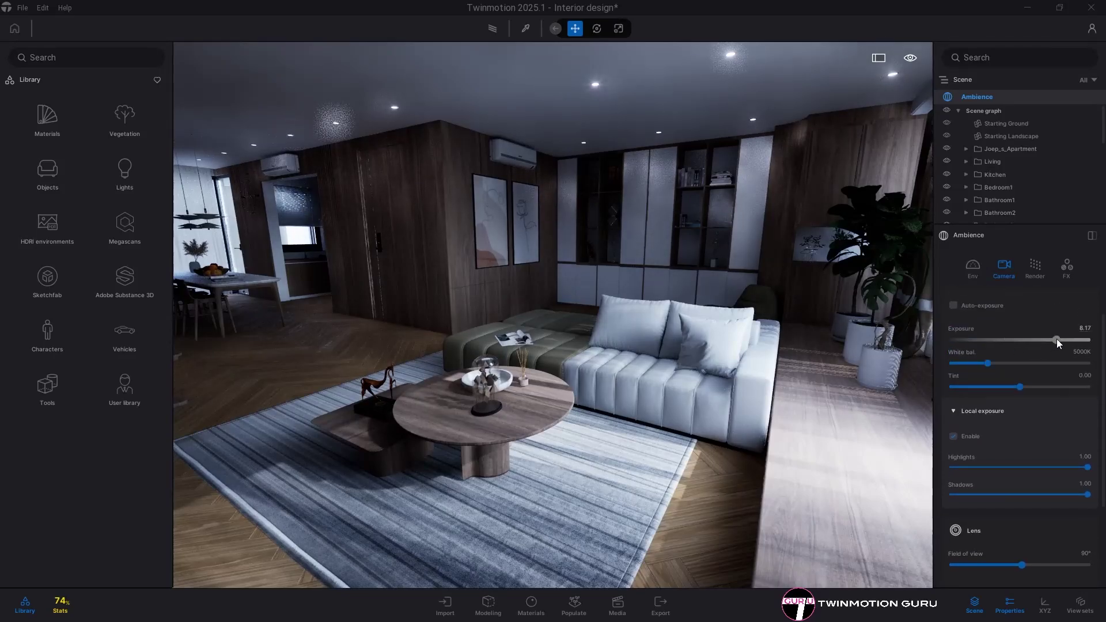
{"action": "left_click_drag", "start_coordinate": [1056, 338], "coordinate": [1063, 339]}
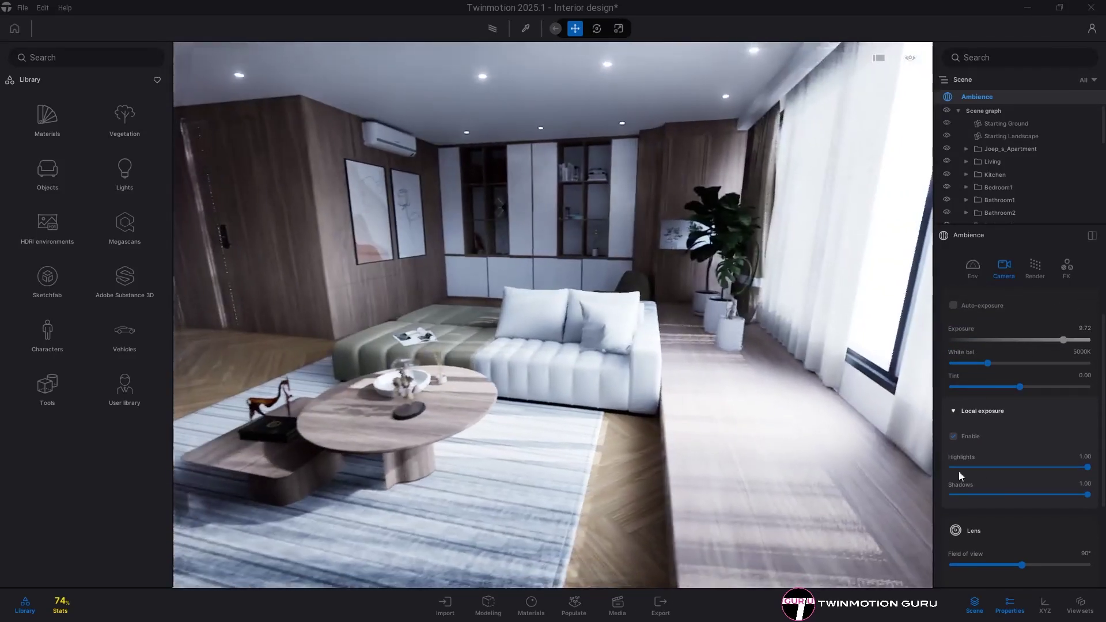
Set the local exposure highlights to about 0.57 and lower the local exposure shadows value.
{"action": "left_click_drag", "start_coordinate": [1087, 467], "coordinate": [1017, 468]}
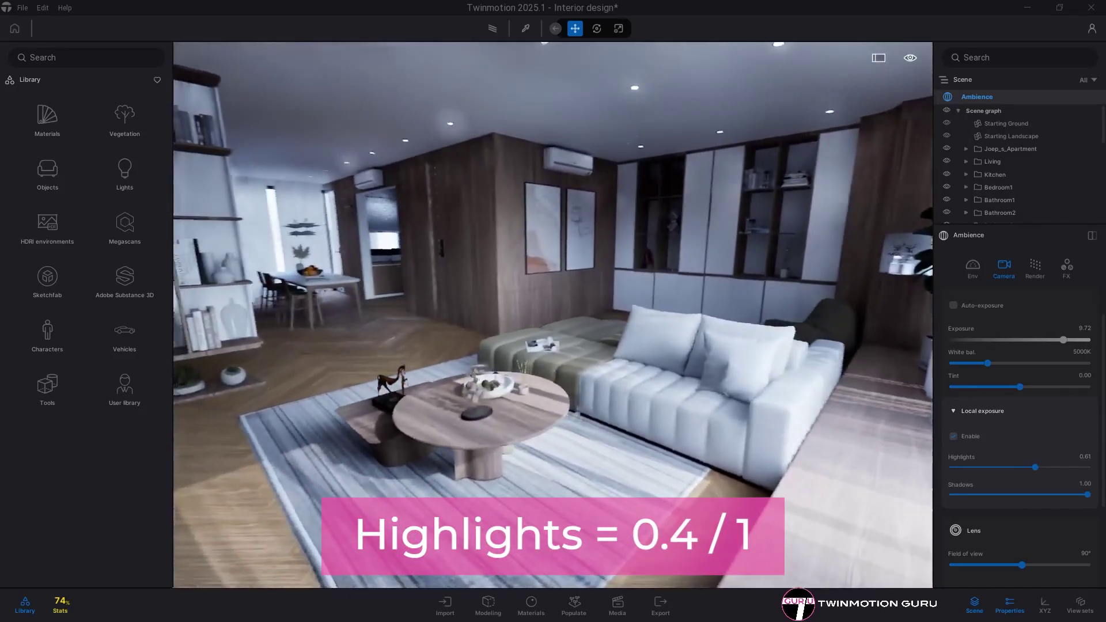
{"action": "left_click", "coordinate": [1029, 467]}
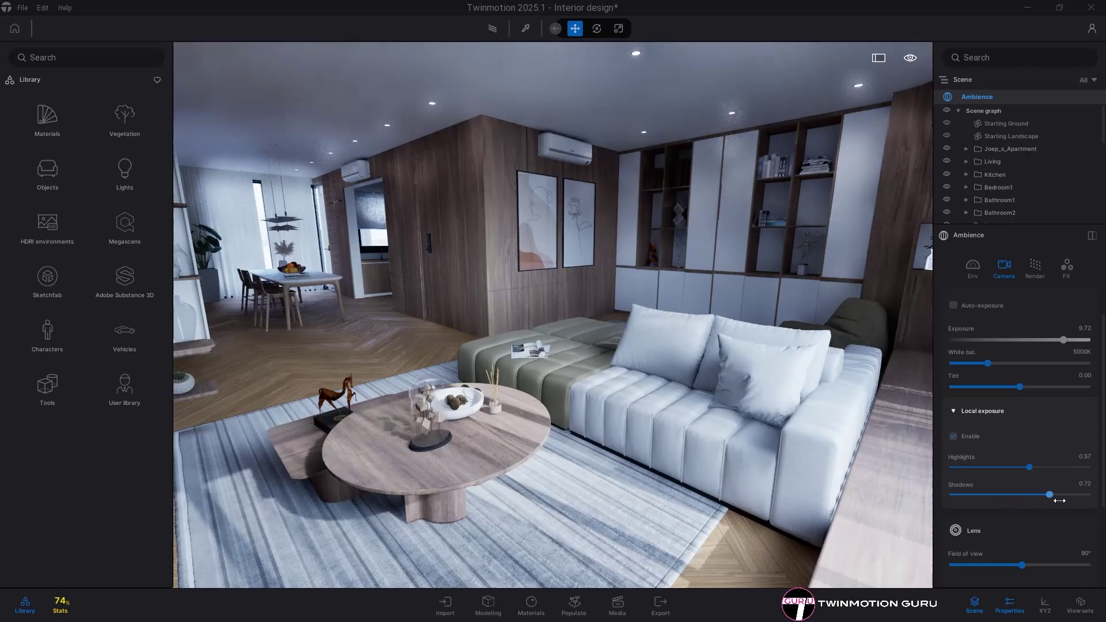
{"action": "left_click_drag", "start_coordinate": [1071, 496], "coordinate": [1032, 496]}
{"action": "right_click_drag", "start_coordinate": [662, 406], "coordinate": [806, 401]}
{"action": "key", "text": "s"}
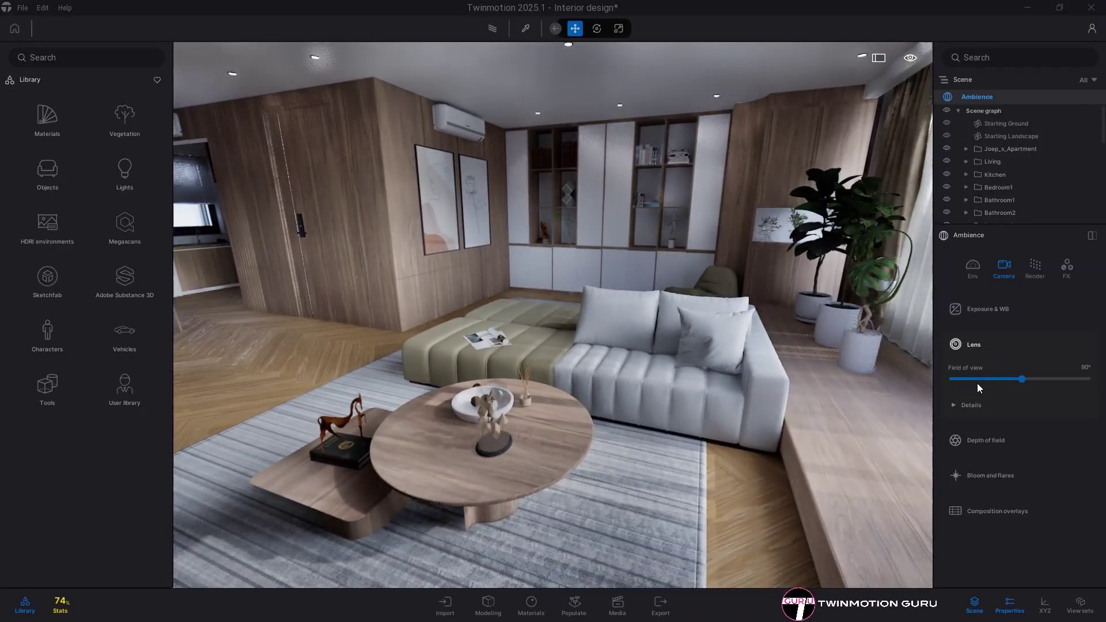
Set the camera lens sharpness to about 40%, testing higher values up close on the sofa.
{"action": "left_click", "coordinate": [976, 405]}
{"action": "scroll", "coordinate": [976, 403], "scroll_direction": "down", "scroll_amount": 1}
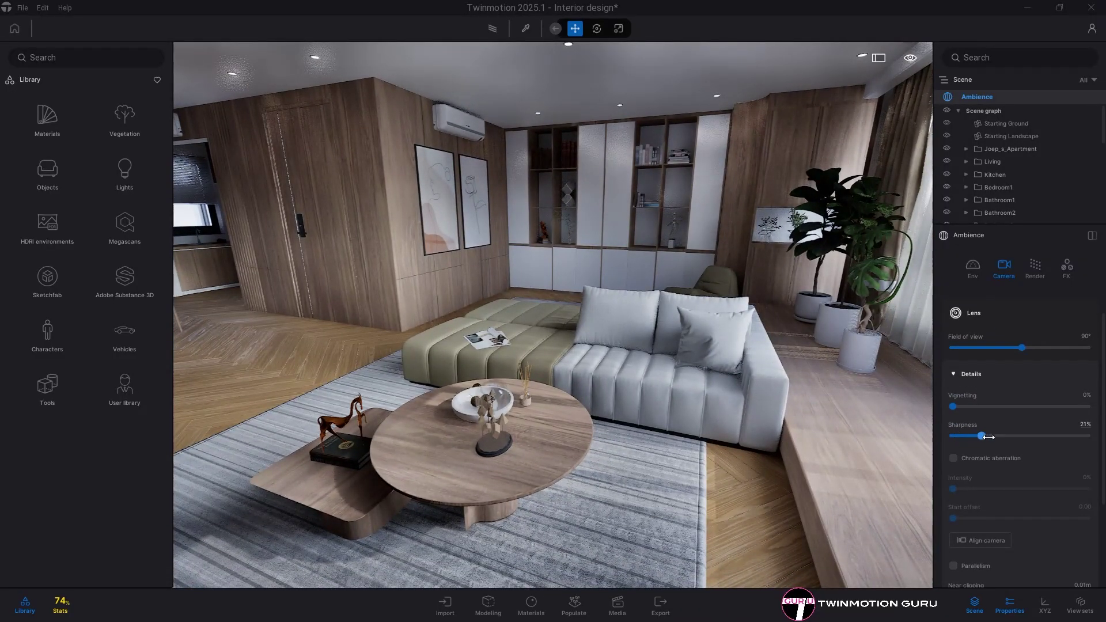
{"action": "right_click_drag", "start_coordinate": [709, 375], "coordinate": [781, 420]}
{"action": "key", "text": "w"}
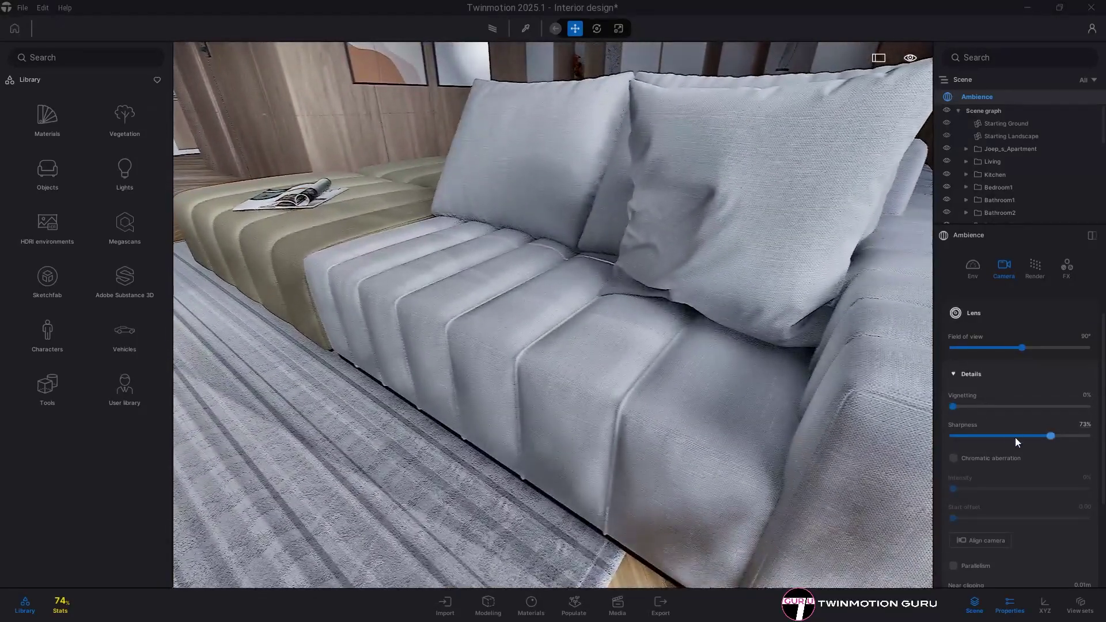
{"action": "left_click_drag", "start_coordinate": [969, 436], "coordinate": [1002, 436]}
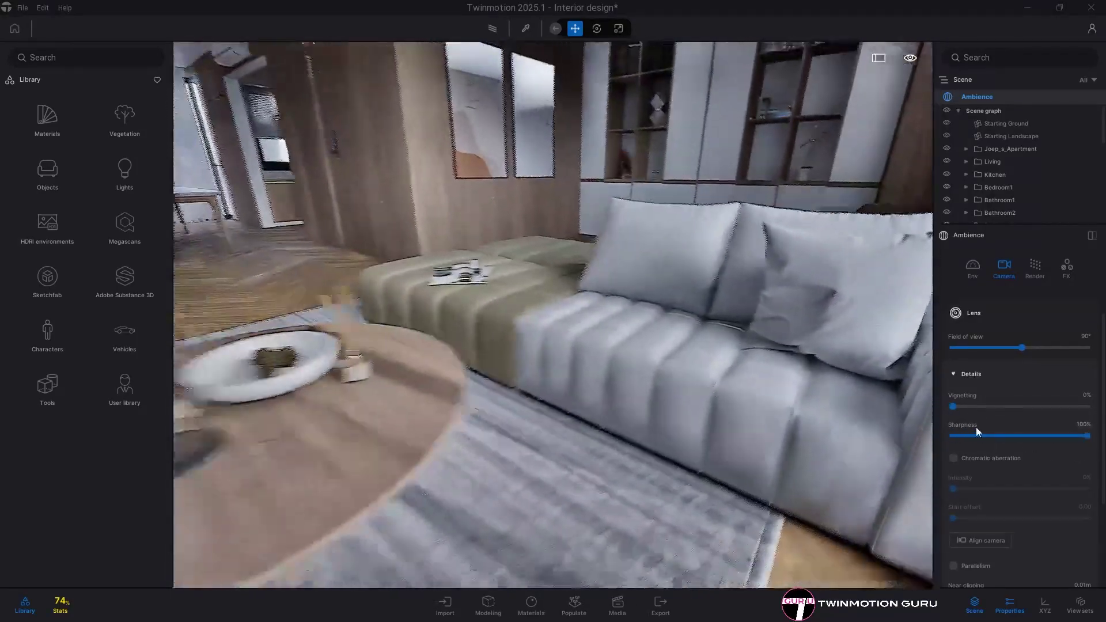
{"action": "left_click_drag", "start_coordinate": [976, 434], "coordinate": [1001, 437]}
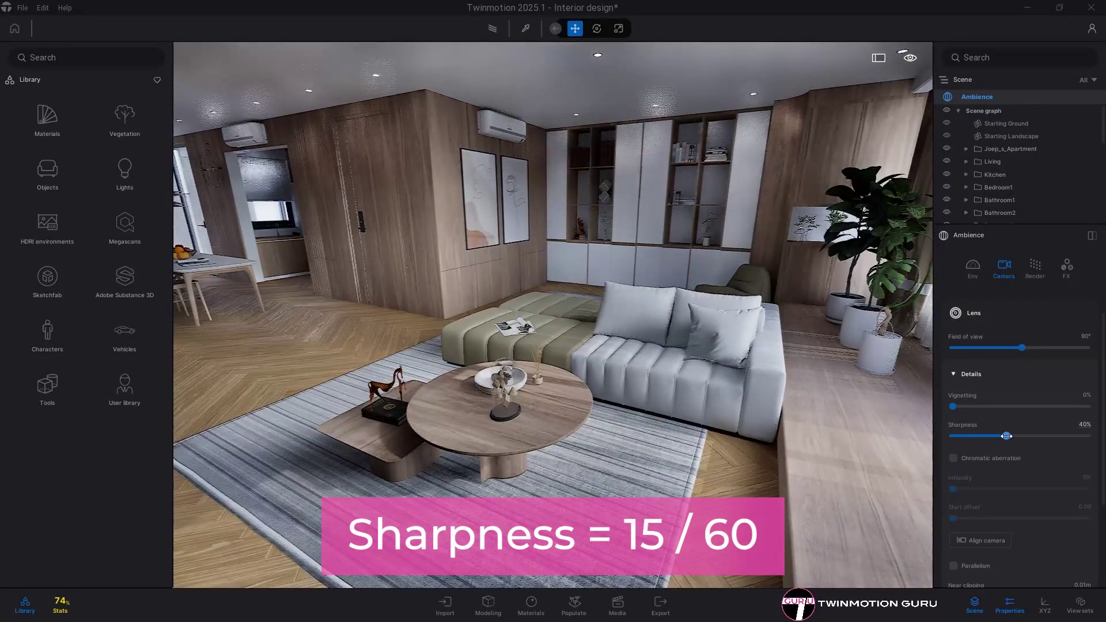
{"action": "right_click_drag", "start_coordinate": [596, 418], "coordinate": [596, 380]}
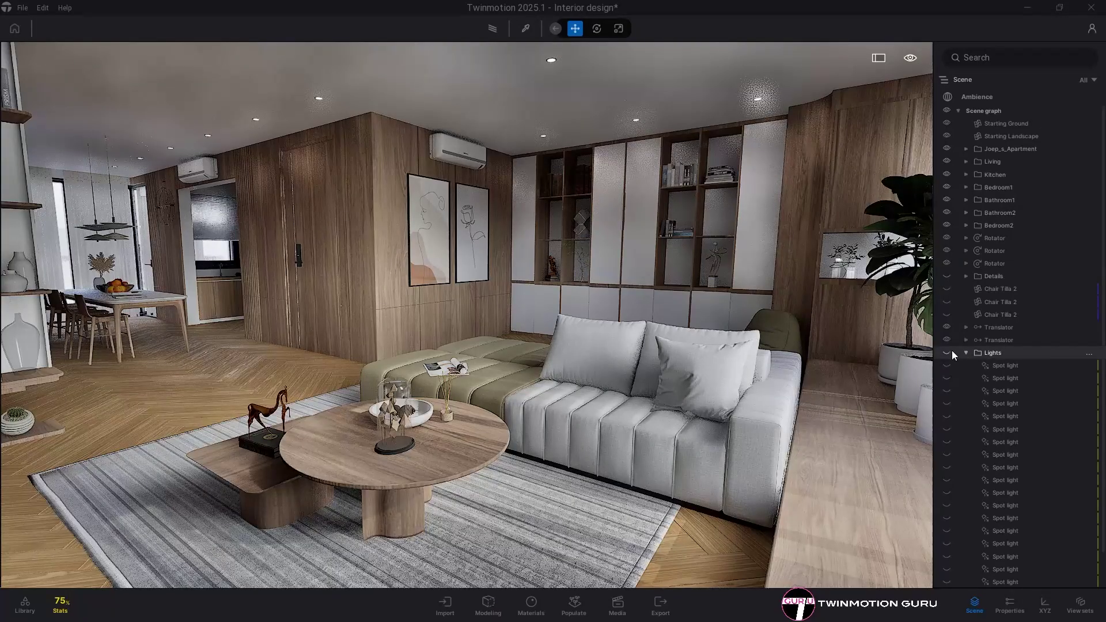
Compare the room with the Lights folder shown and hidden, leave it hidden and collapse the folder.
{"action": "left_click", "coordinate": [948, 351]}
{"action": "left_click", "coordinate": [948, 351]}
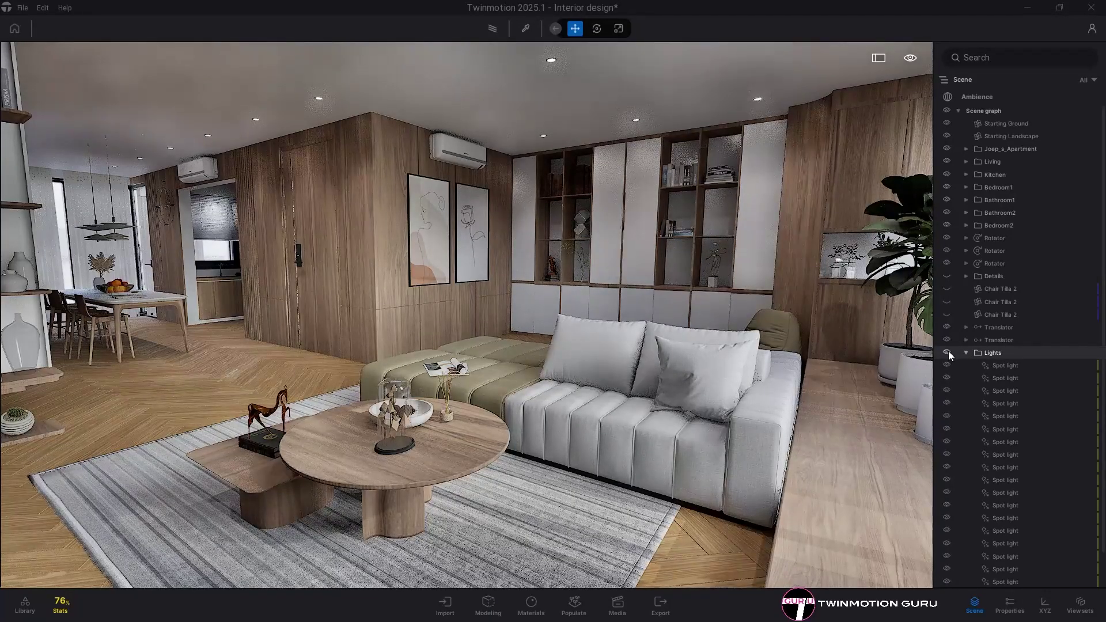
{"action": "left_click", "coordinate": [948, 350]}
{"action": "left_click", "coordinate": [948, 351]}
{"action": "left_click", "coordinate": [946, 353]}
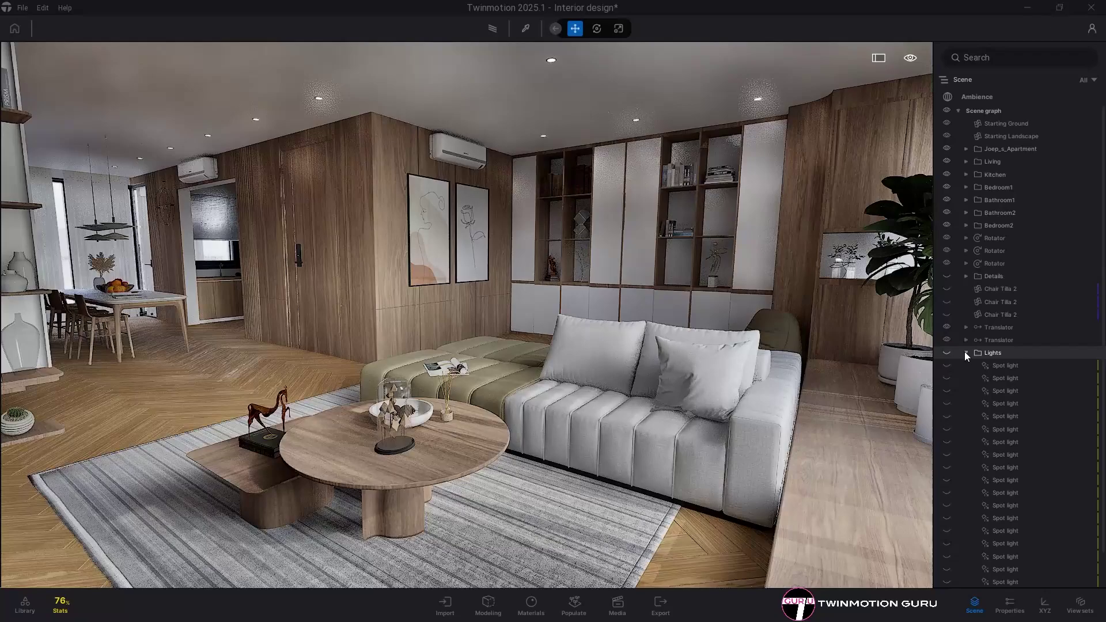
{"action": "left_click", "coordinate": [966, 352]}
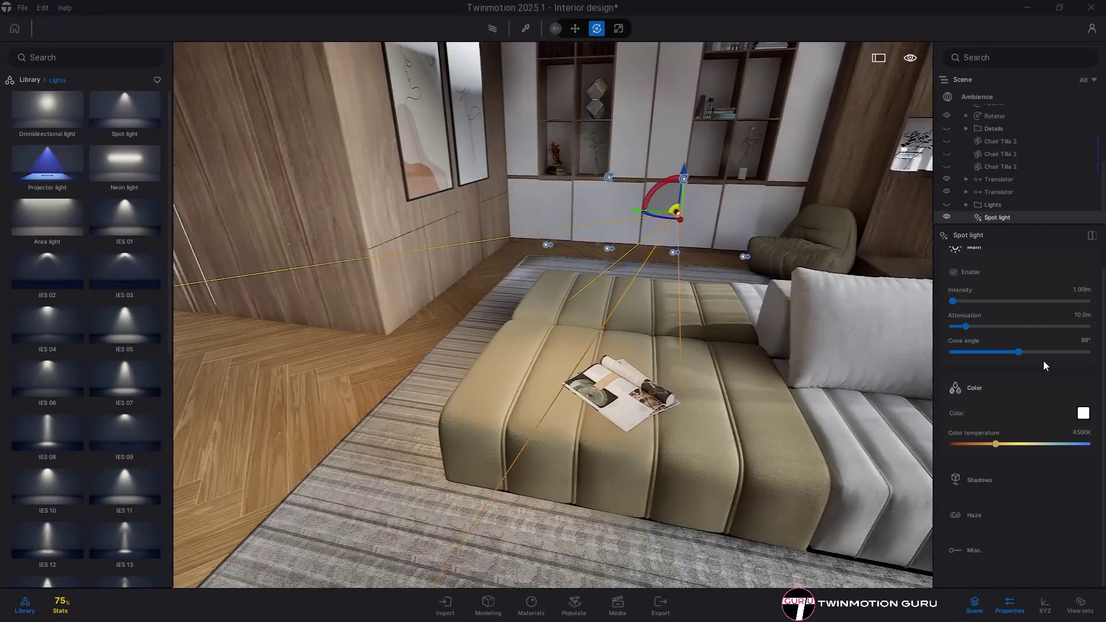
Enable shadows for the spot light above the sofa, comparing the result with shadows off.
{"action": "left_click", "coordinate": [980, 480]}
{"action": "left_click", "coordinate": [971, 460]}
{"action": "key", "text": "w"}
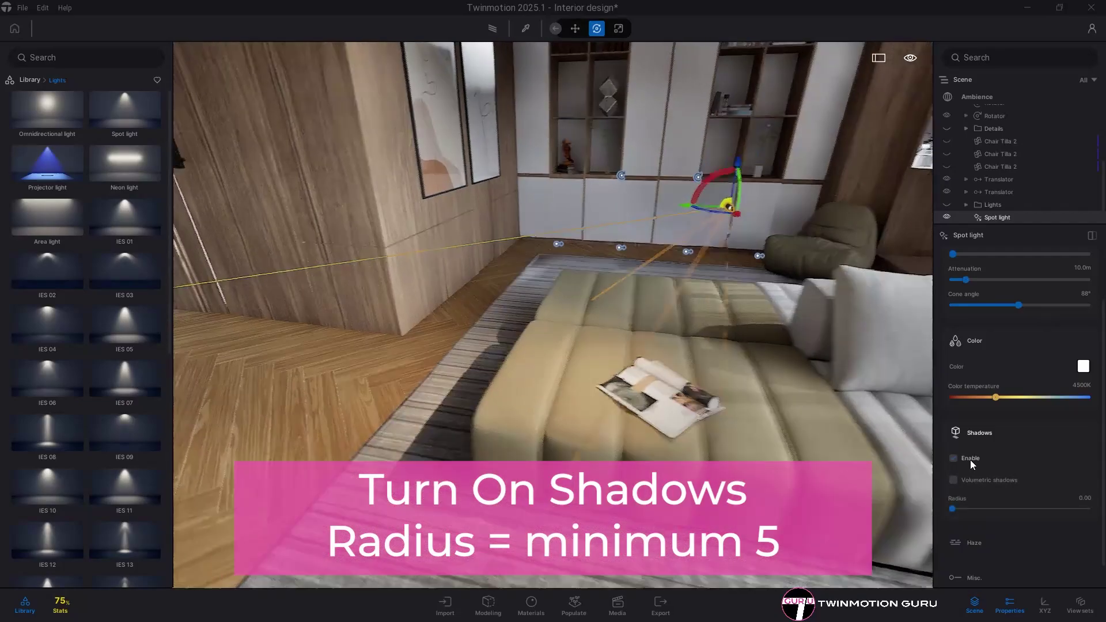
{"action": "left_click", "coordinate": [970, 459]}
{"action": "left_click", "coordinate": [970, 458]}
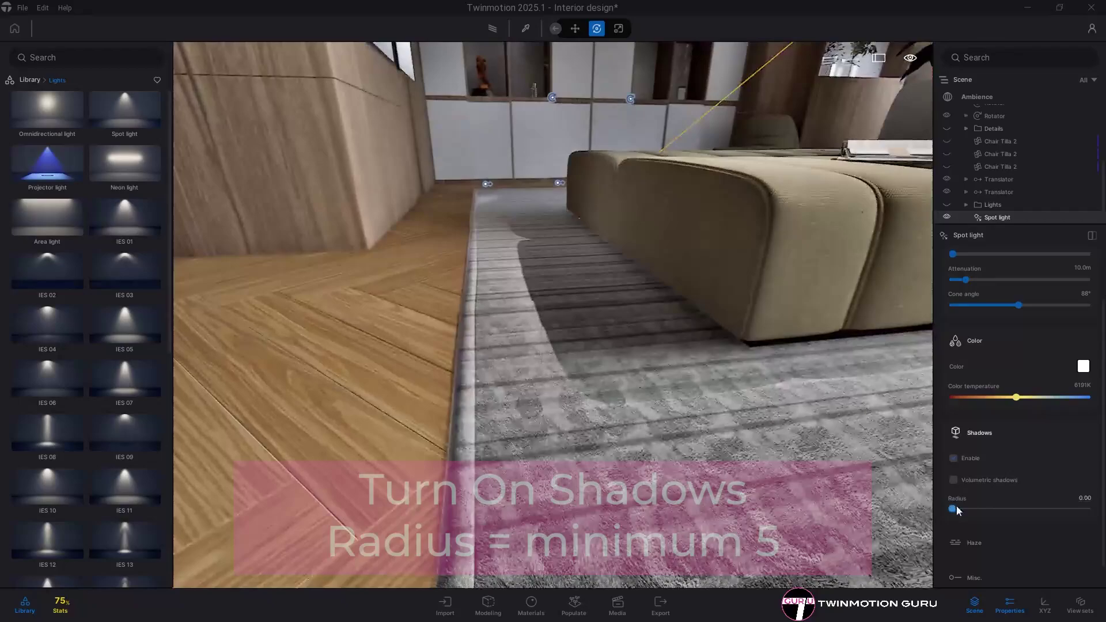
Raise the spot light's shadow radius to about 22.9 to soften the shadow edges on the rug.
{"action": "left_click_drag", "start_coordinate": [952, 509], "coordinate": [958, 508]}
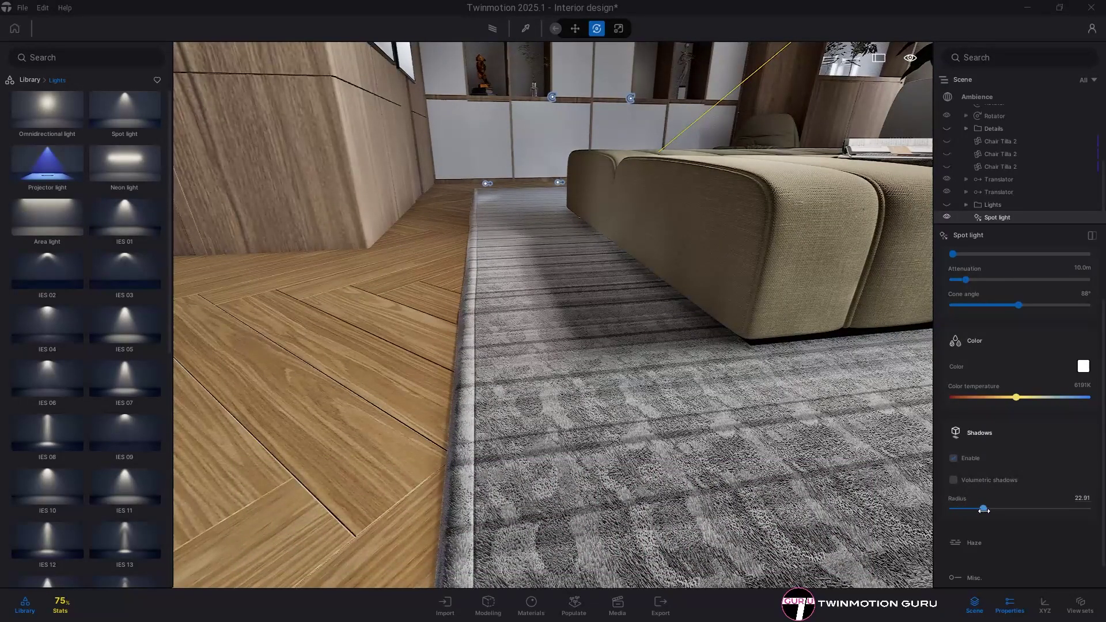
{"action": "left_click_drag", "start_coordinate": [979, 509], "coordinate": [982, 509]}
{"action": "key", "text": "s"}
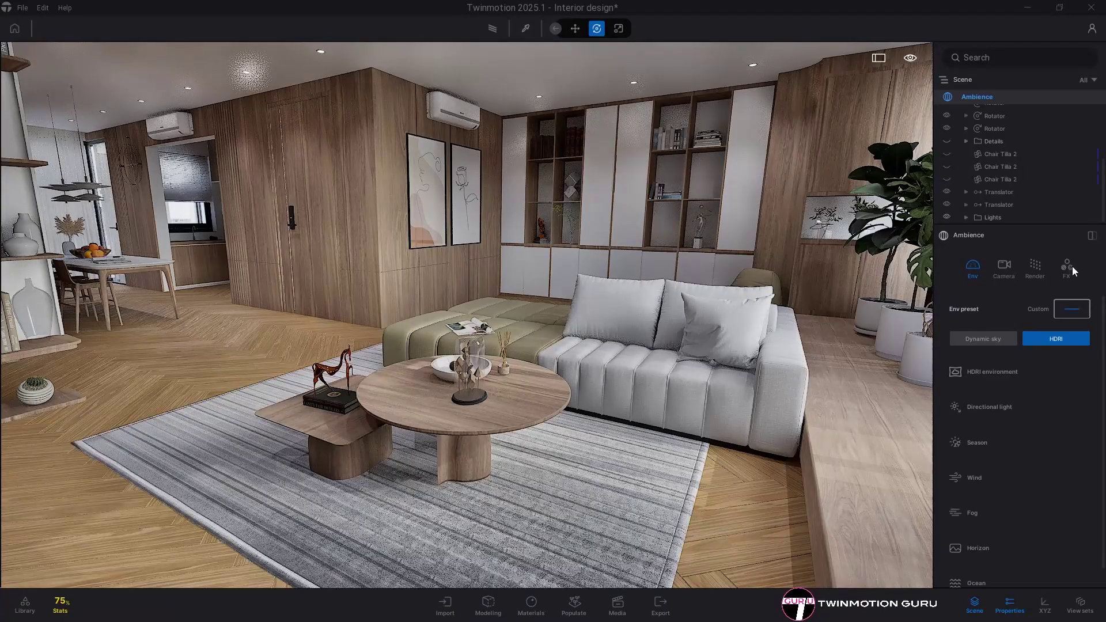
Set the color grading contrast to 43% and saturation to 57%, and adjust the shadow offset.
{"action": "left_click", "coordinate": [1067, 266]}
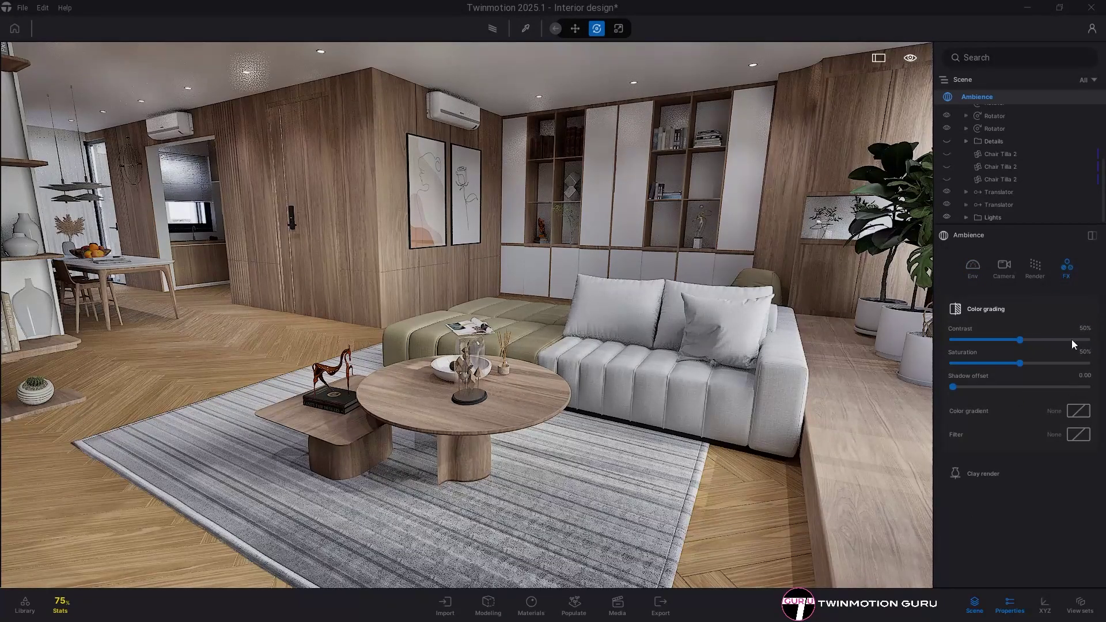
{"action": "mouse_move", "coordinate": [1021, 340]}
{"action": "left_mouse_down"}
{"action": "mouse_move", "coordinate": [1054, 340]}
{"action": "mouse_move", "coordinate": [1009, 340]}
{"action": "left_mouse_up"}
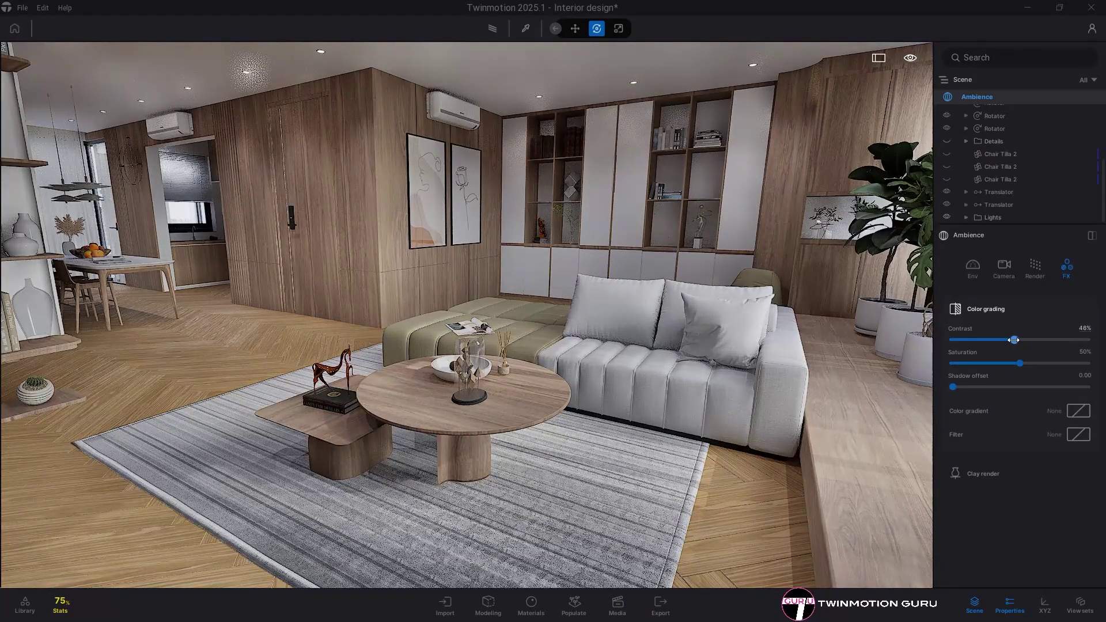
{"action": "left_click_drag", "start_coordinate": [1014, 340], "coordinate": [1010, 339]}
{"action": "right_click_drag", "start_coordinate": [467, 314], "coordinate": [435, 297]}
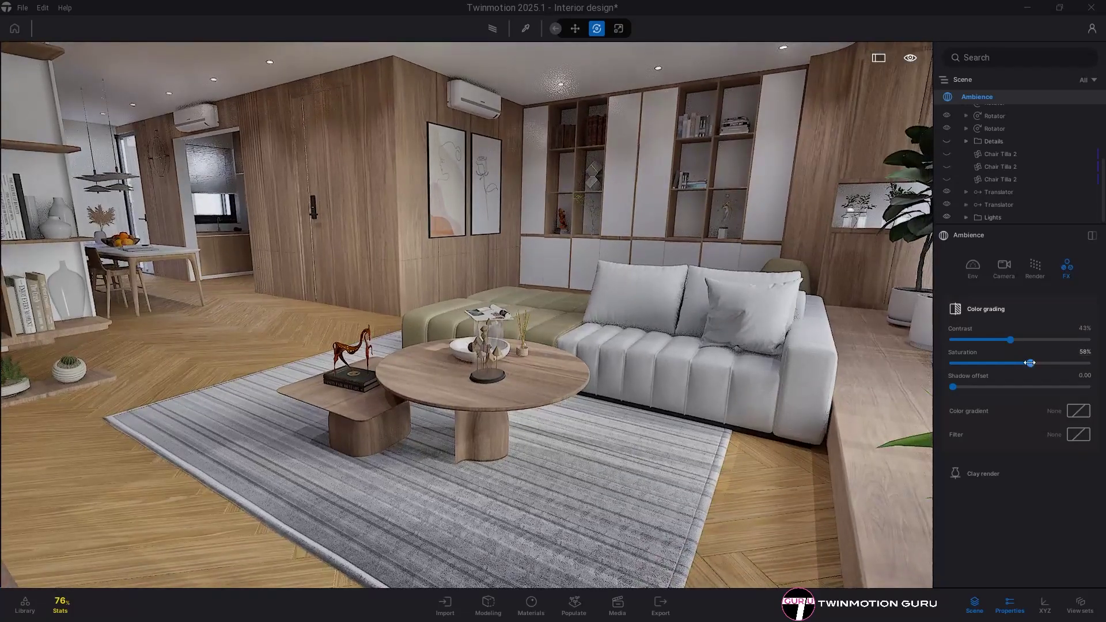
{"action": "left_click_drag", "start_coordinate": [956, 387], "coordinate": [890, 398]}
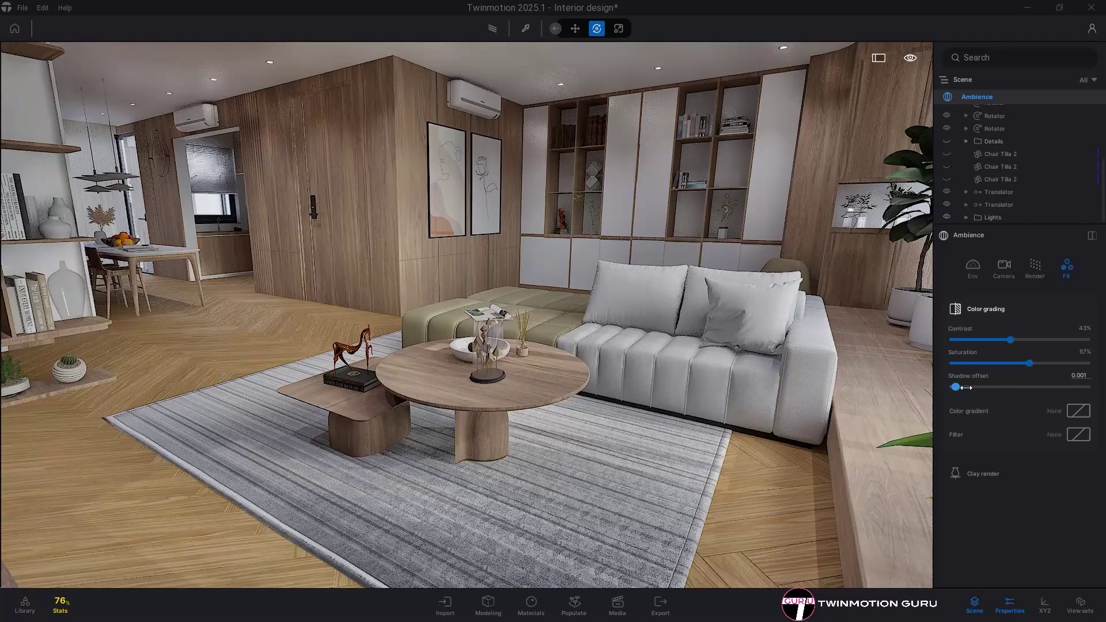
Set the color grading shadow offset to 0.01.
{"action": "left_click_drag", "start_coordinate": [975, 387], "coordinate": [981, 387]}
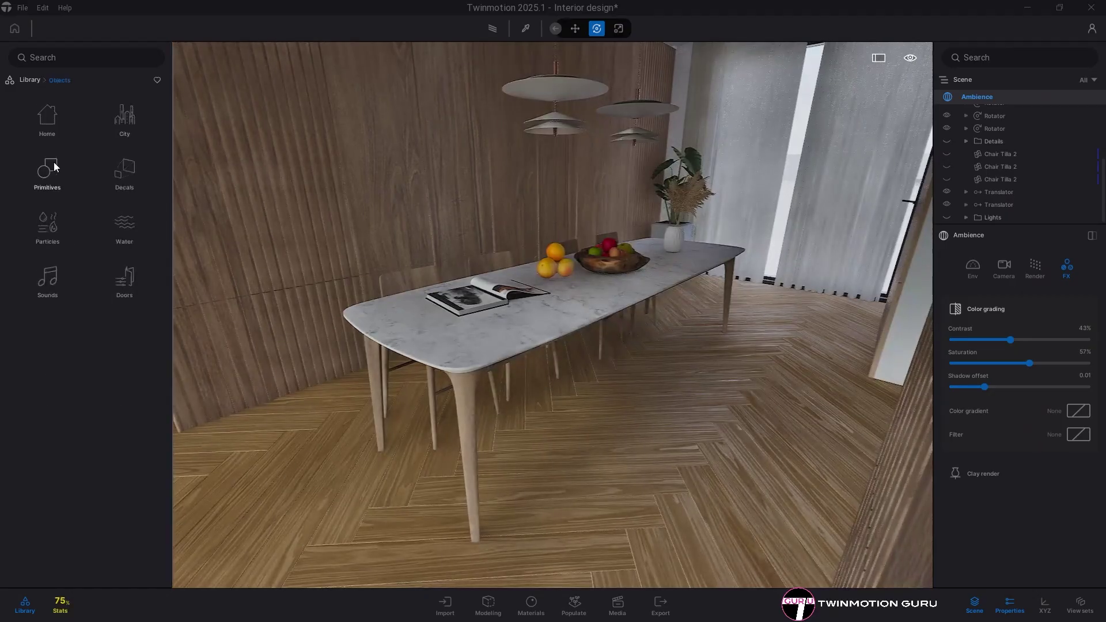
Place a Shadow square decal from the library's Decals on the floor beneath the dining table.
{"action": "left_click", "coordinate": [115, 181]}
{"action": "scroll", "coordinate": [94, 354], "scroll_direction": "down", "scroll_amount": 5}
{"action": "scroll", "coordinate": [95, 354], "scroll_direction": "down", "scroll_amount": 10}
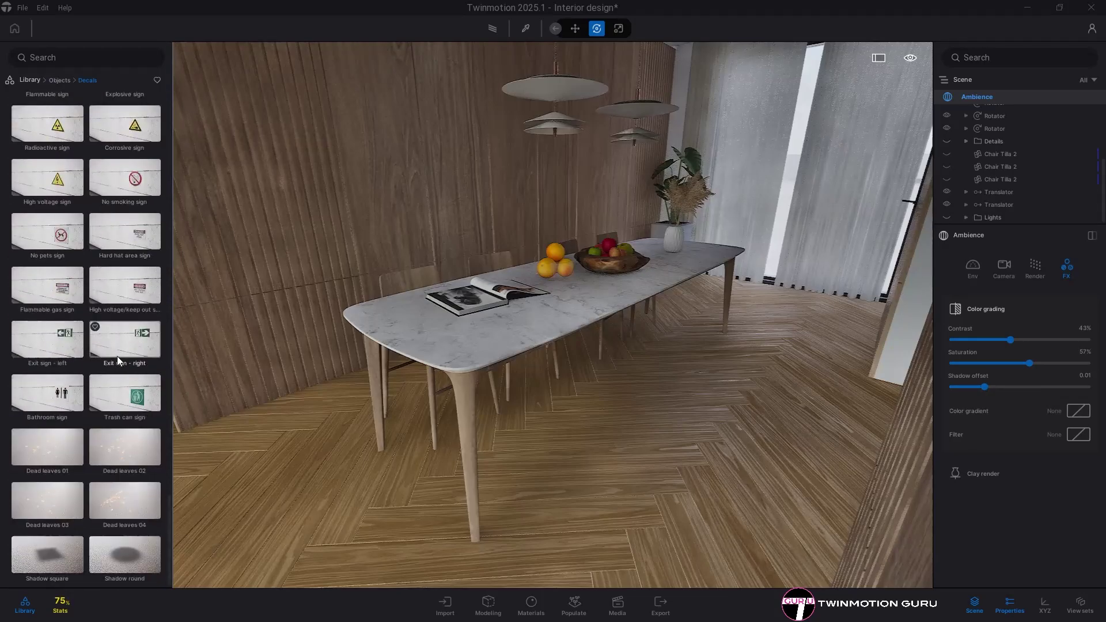
{"action": "mouse_move", "coordinate": [466, 350]}
{"action": "right_mouse_down"}
{"action": "mouse_move", "coordinate": [478, 357]}
{"action": "mouse_move", "coordinate": [465, 350]}
{"action": "right_mouse_up"}
{"action": "left_click_drag", "start_coordinate": [78, 541], "coordinate": [571, 353]}
{"action": "middle_click_drag", "start_coordinate": [661, 411], "coordinate": [948, 439]}
{"action": "scroll", "coordinate": [995, 486], "scroll_direction": "down", "scroll_amount": 1}
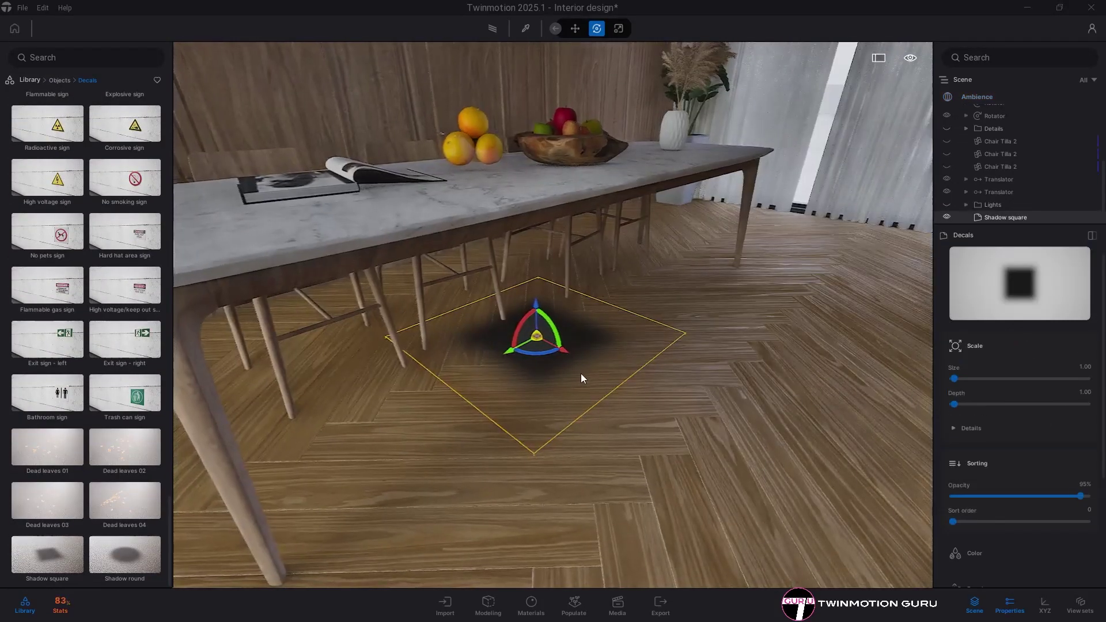
Stretch the shadow decal under the dining table to length 1.6 and width 4.2, and set its opacity to 30%.
{"action": "left_click", "coordinate": [987, 395]}
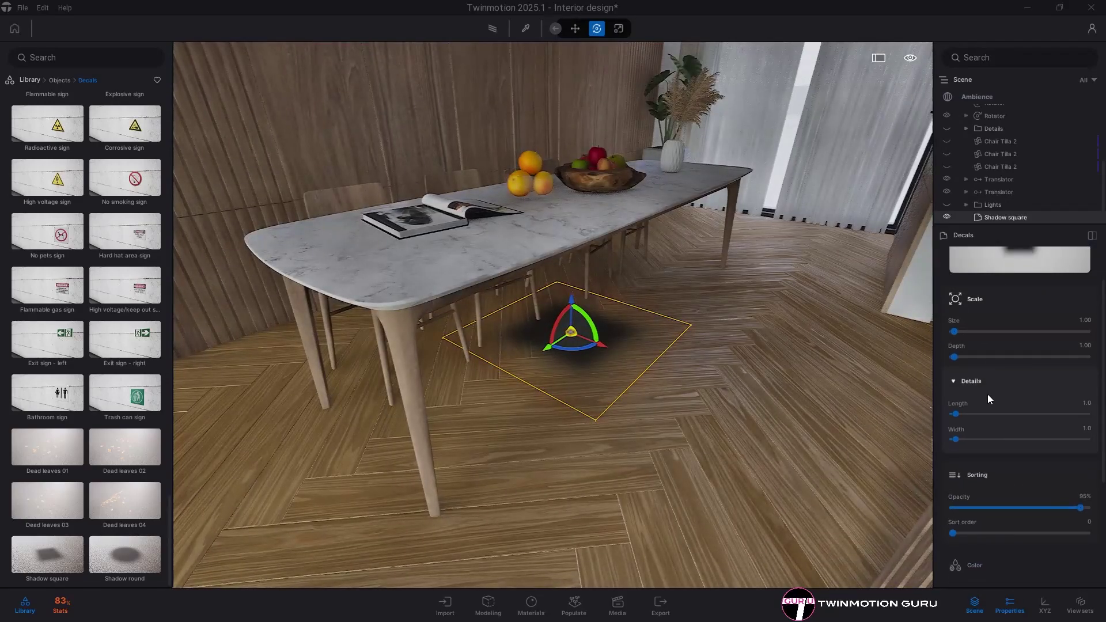
{"action": "left_click_drag", "start_coordinate": [956, 398], "coordinate": [972, 424]}
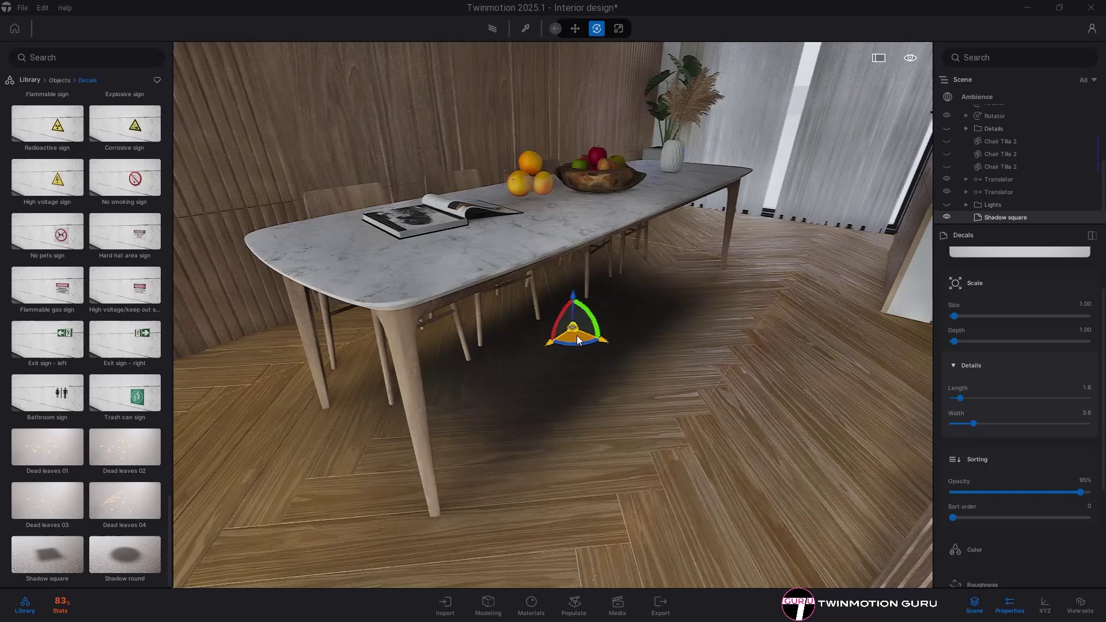
{"action": "middle_click_drag", "start_coordinate": [576, 328], "coordinate": [864, 406], "text": "shift"}
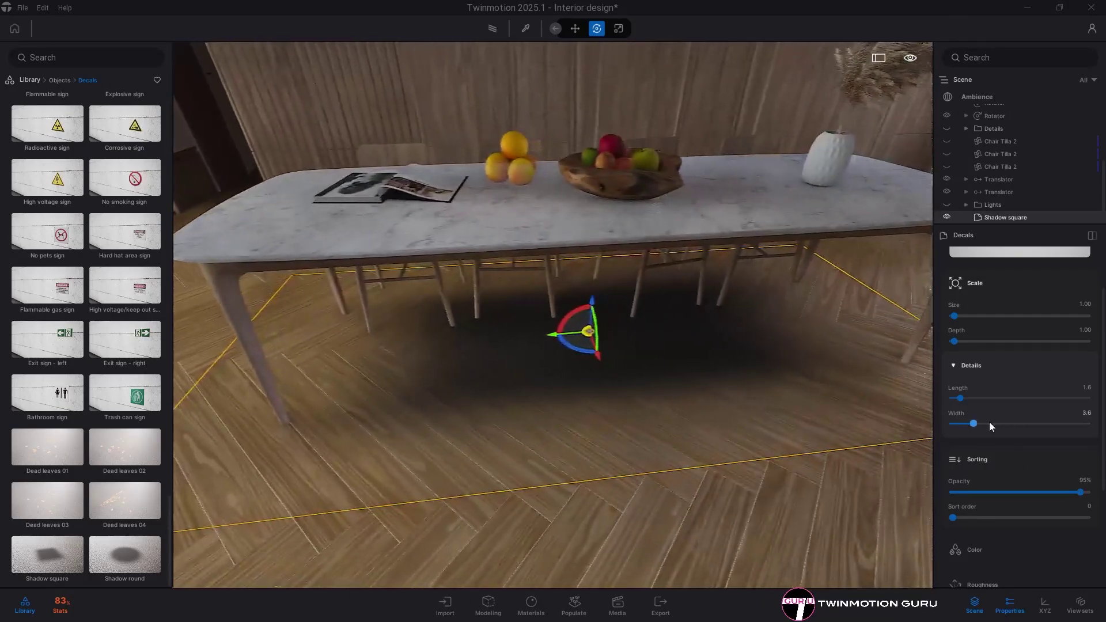
{"action": "left_click_drag", "start_coordinate": [973, 423], "coordinate": [978, 424]}
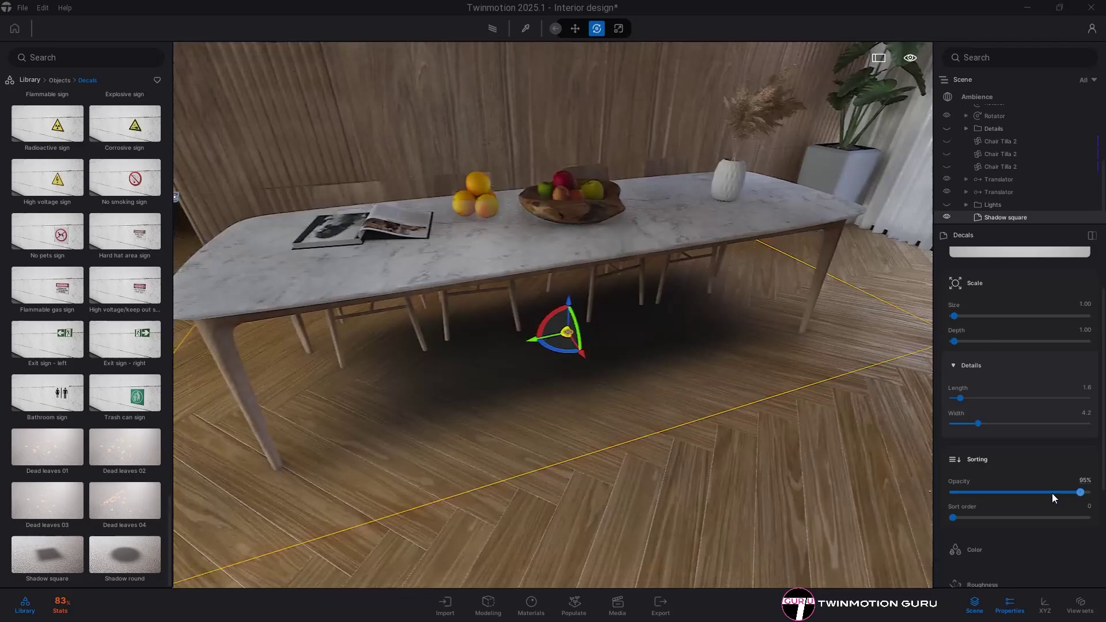
{"action": "left_click_drag", "start_coordinate": [1079, 492], "coordinate": [993, 492]}
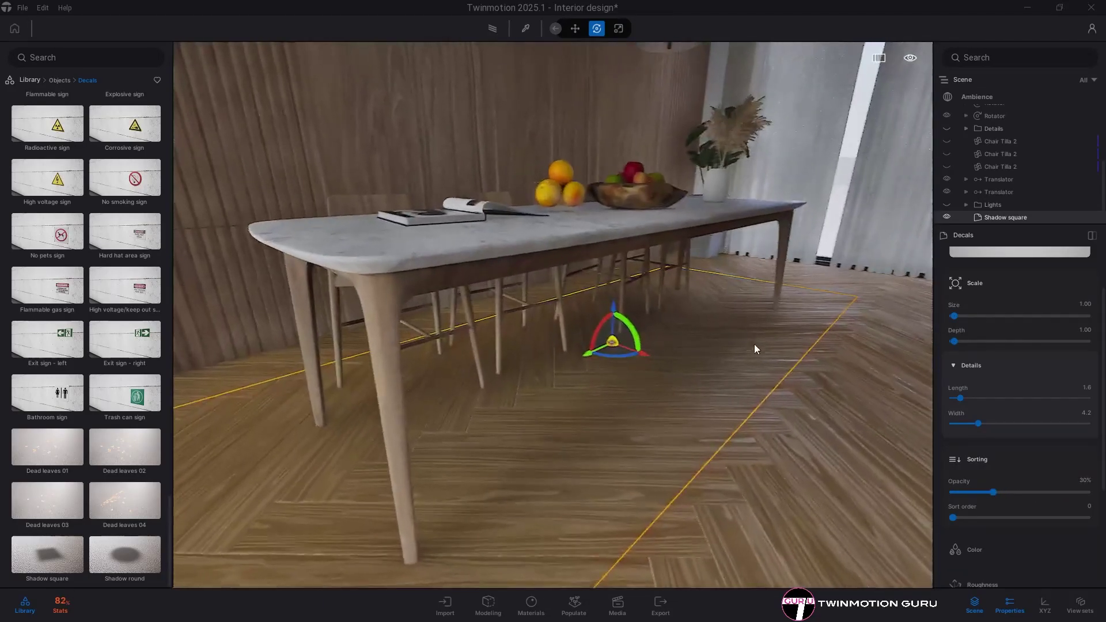
Compare the floor under the table with the shadow decal hidden and shown, leave it shown and deselect it.
{"action": "left_click", "coordinate": [946, 217]}
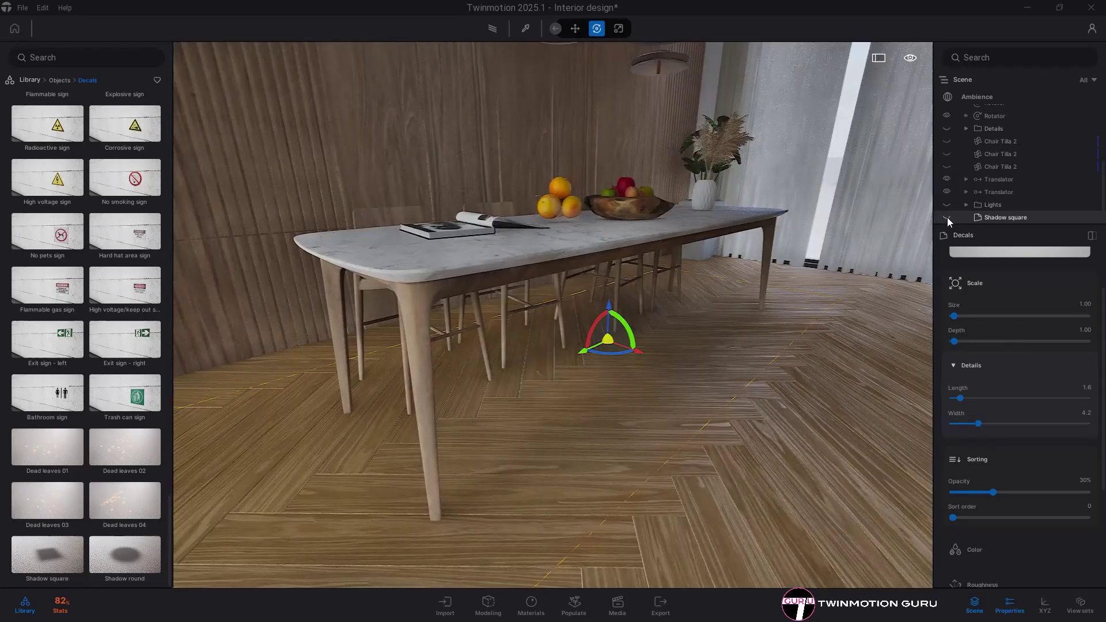
{"action": "left_click", "coordinate": [946, 217]}
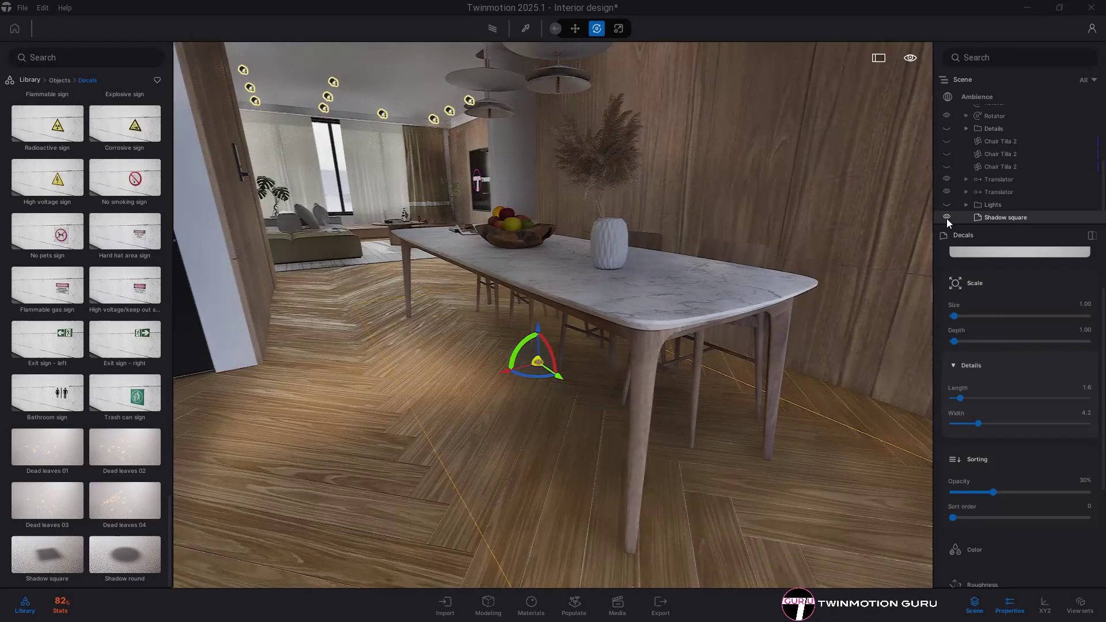
{"action": "key", "text": "Escape"}
{"action": "right_click_drag", "start_coordinate": [683, 230], "coordinate": [507, 231]}
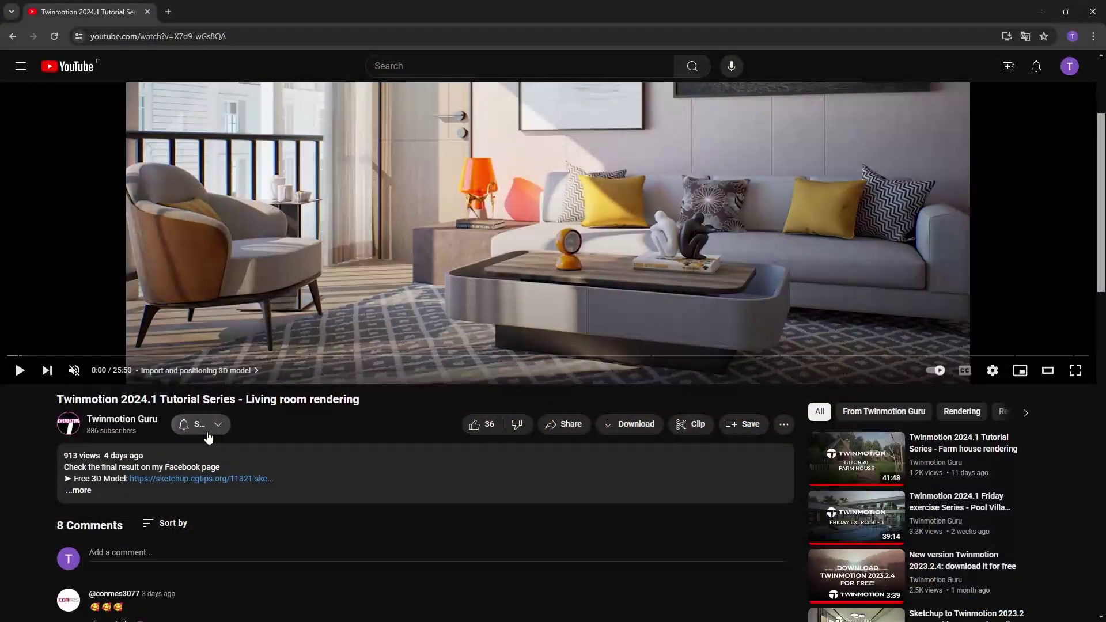
Switch to YouTube and subscribe to the Twinmotion Guru channel with all notifications turned on.
{"action": "left_click", "coordinate": [238, 431]}
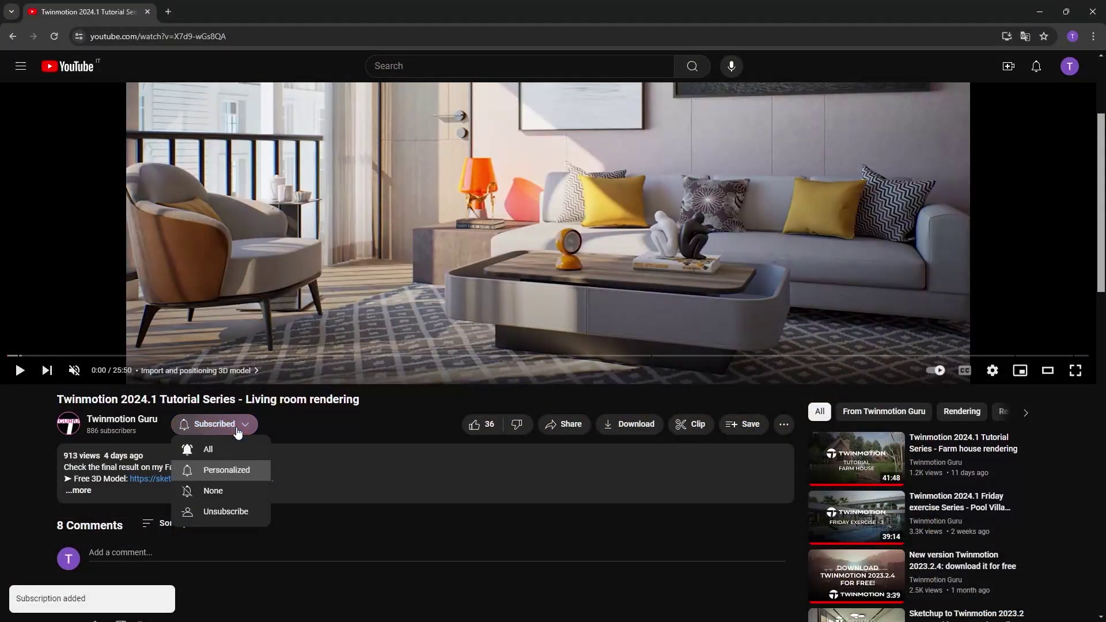
{"action": "left_click", "coordinate": [232, 452]}
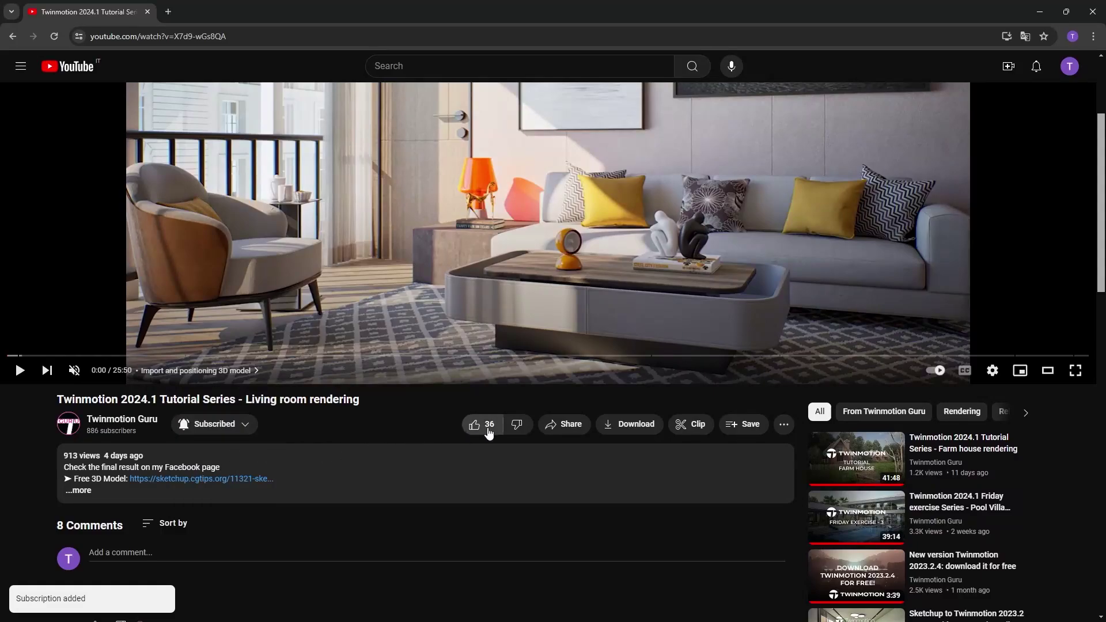
Like the living room rendering video and start a comment on it.
{"action": "scroll", "coordinate": [331, 432], "scroll_direction": "down", "scroll_amount": 3}
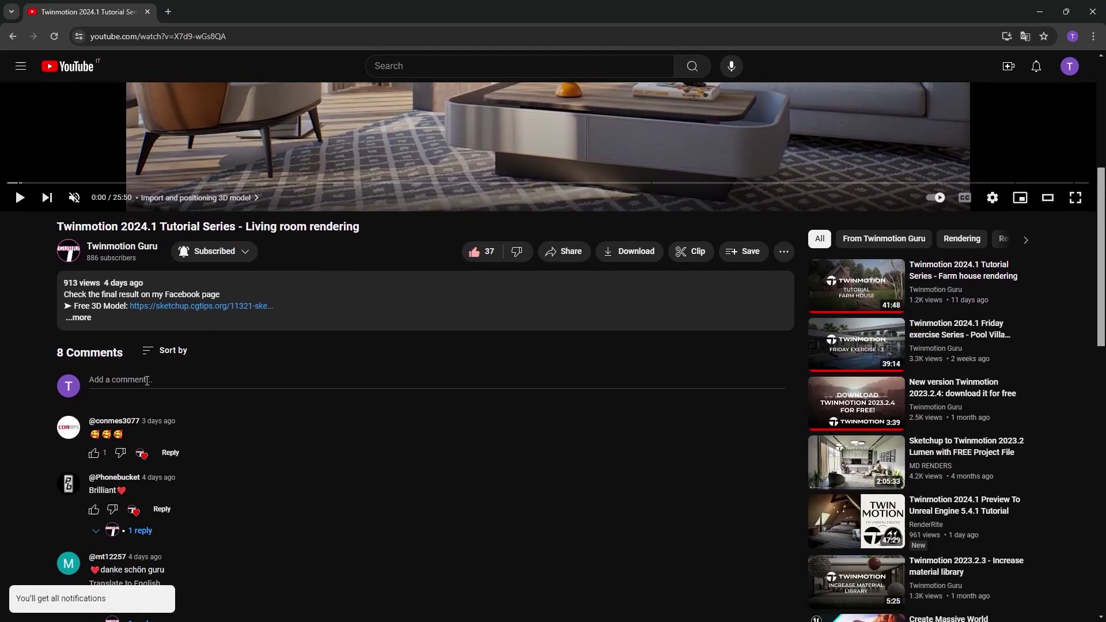
{"action": "left_click", "coordinate": [145, 380]}
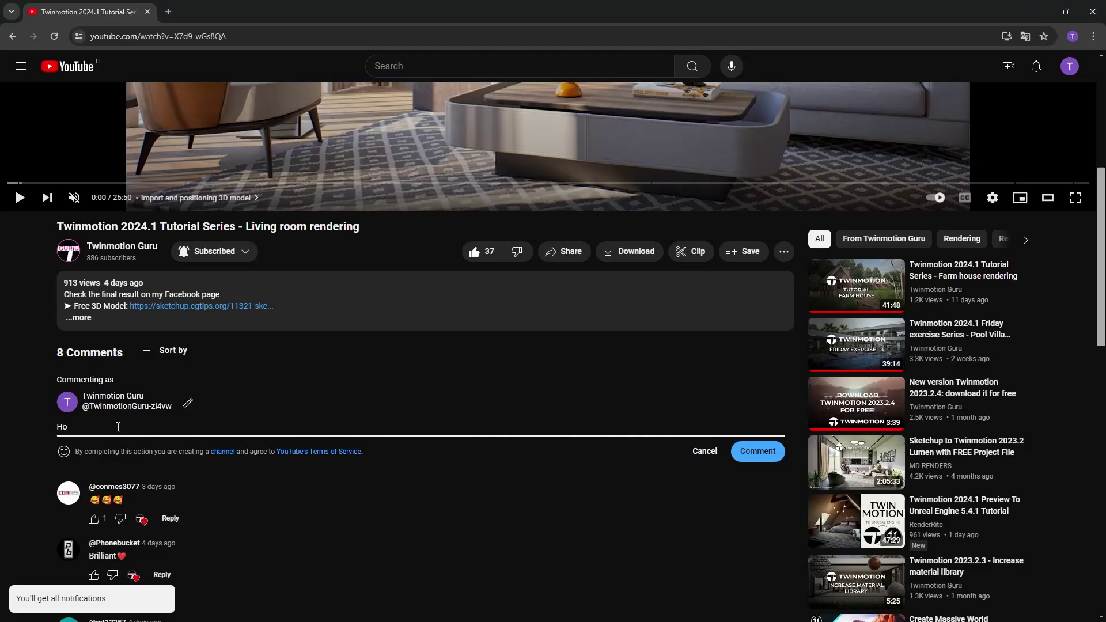